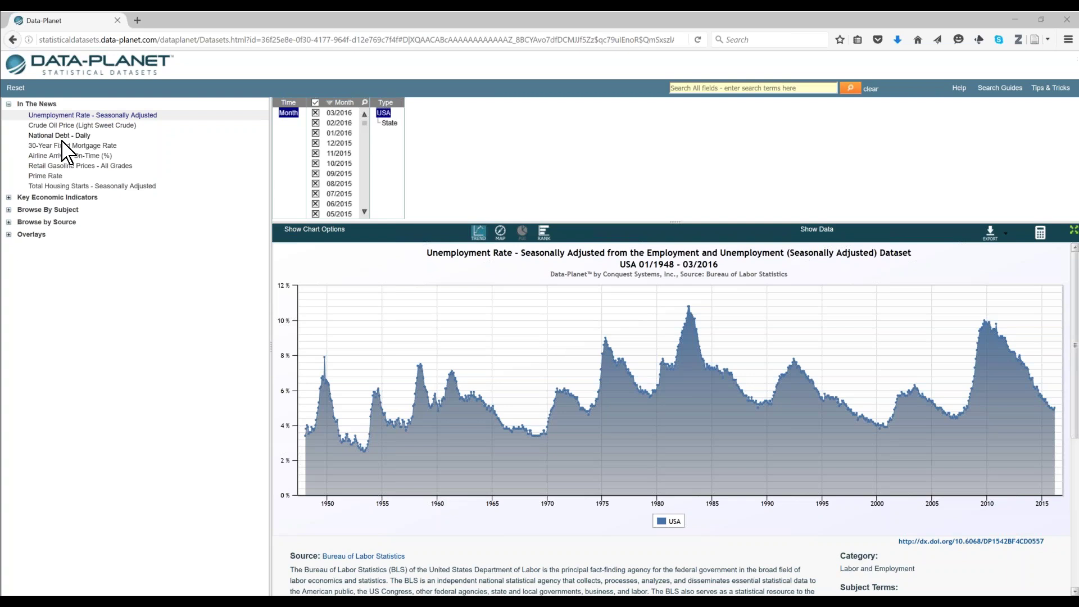
Look over the In The News and Key Economic Indicators lists, collapsing Key Economic Indicators when done.
click(37, 105)
click(36, 105)
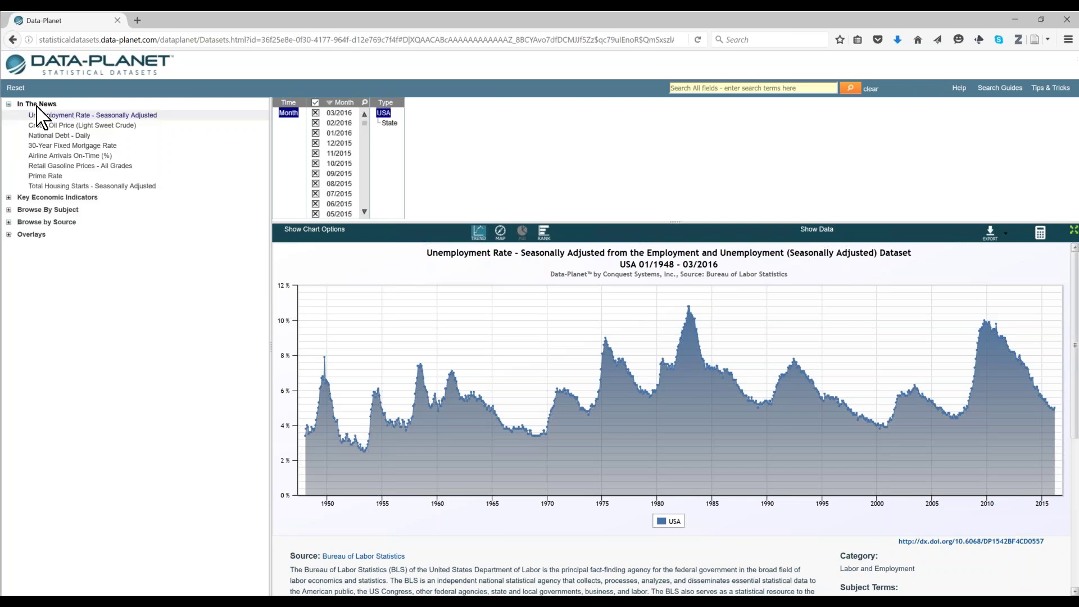
click(57, 200)
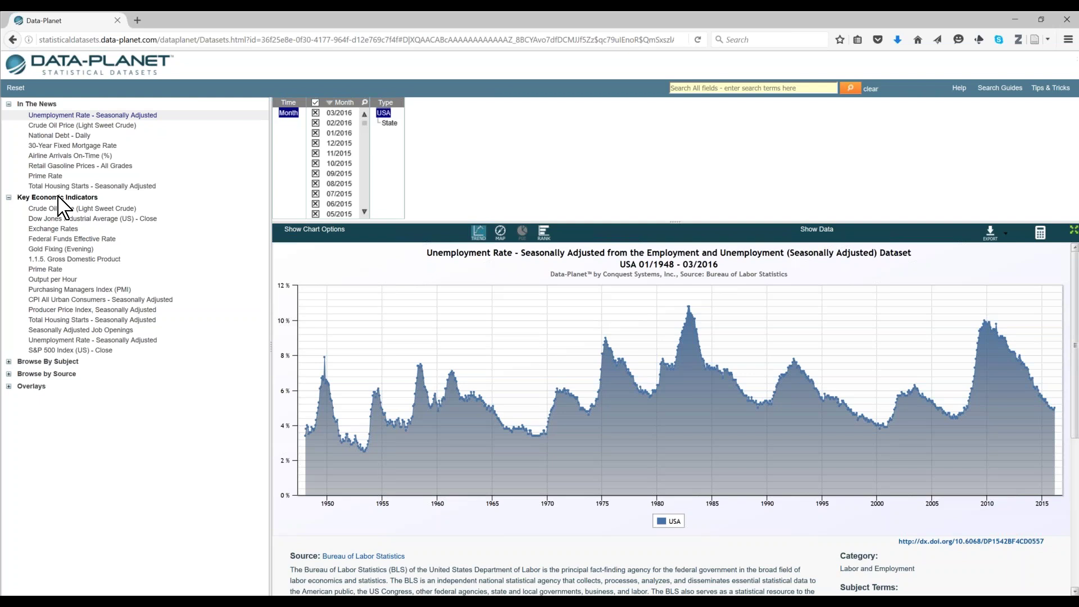
click(59, 197)
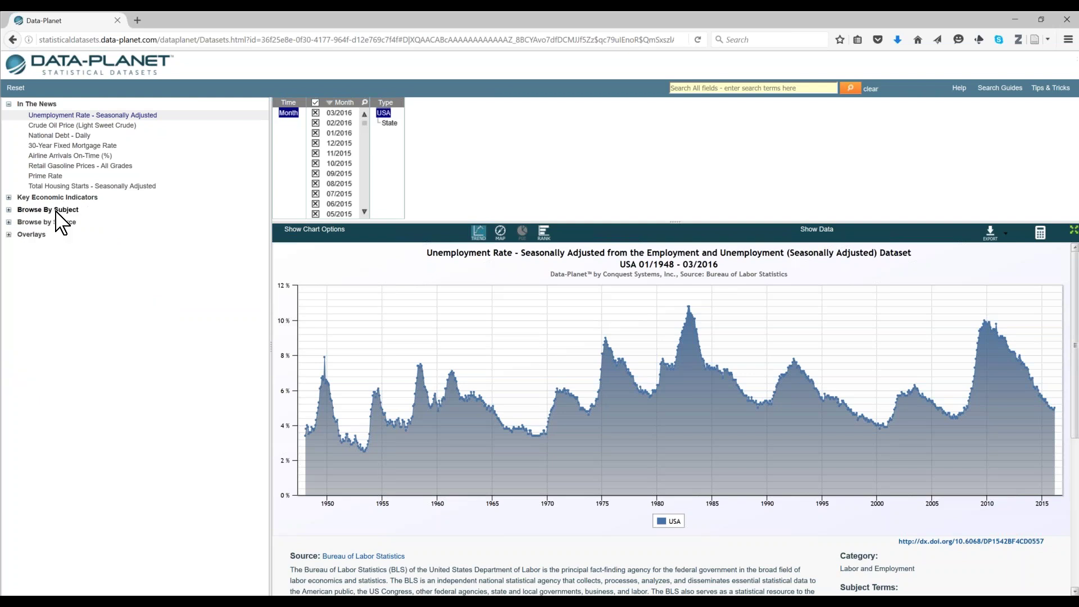
Expand Browse By Subject, look through the Government and Politics topics, and collapse that topic again.
click(58, 211)
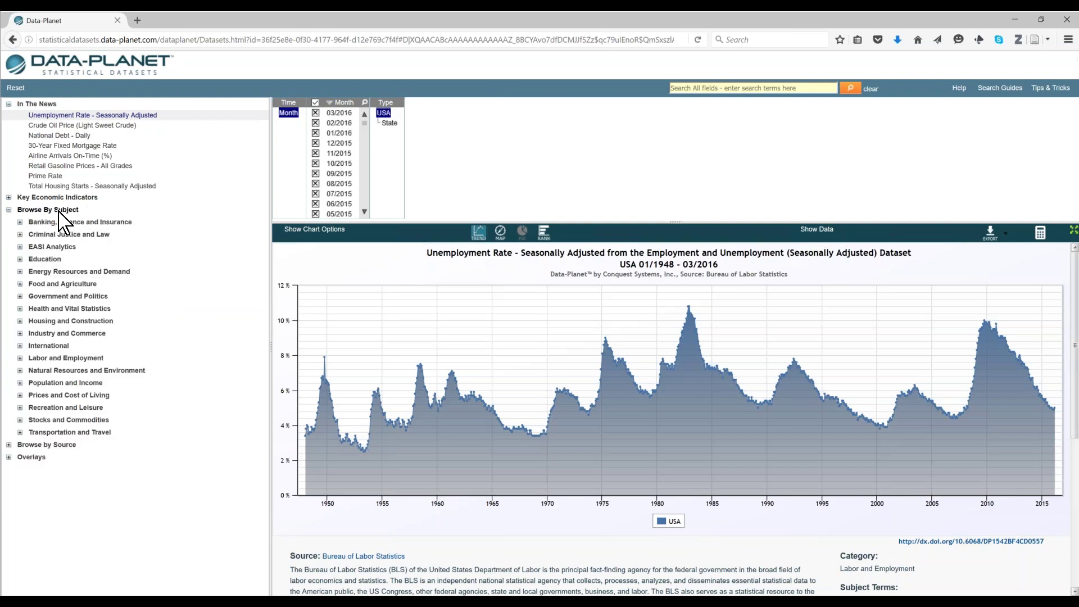
click(56, 297)
scroll(56, 297, down, 3)
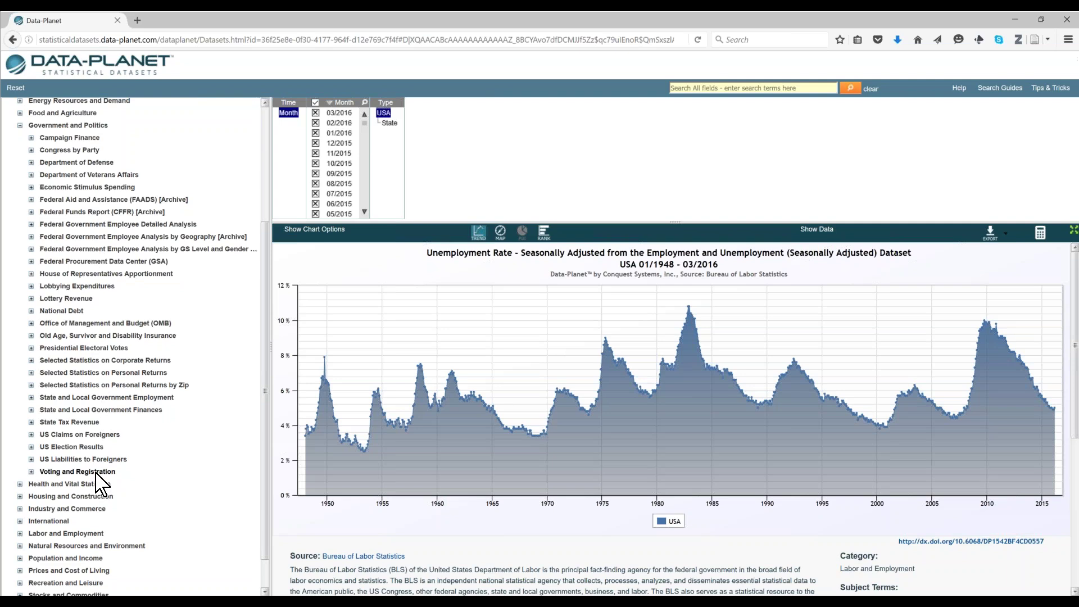
click(79, 125)
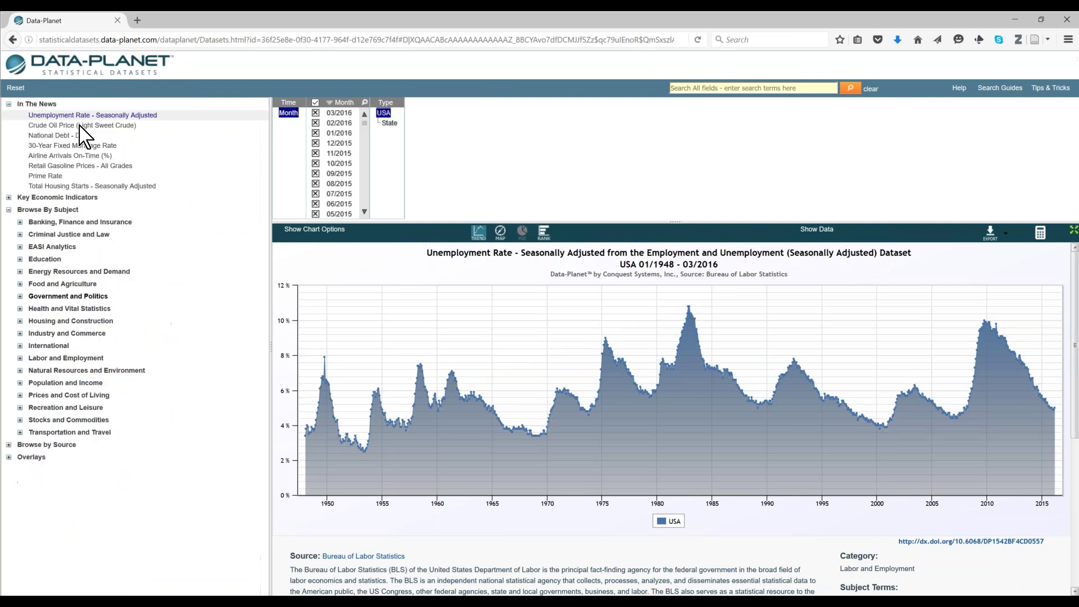
Look through the organizations under Browse by Source and the options under Overlays, collapsing each category when done.
click(98, 441)
scroll(99, 439, down, 5)
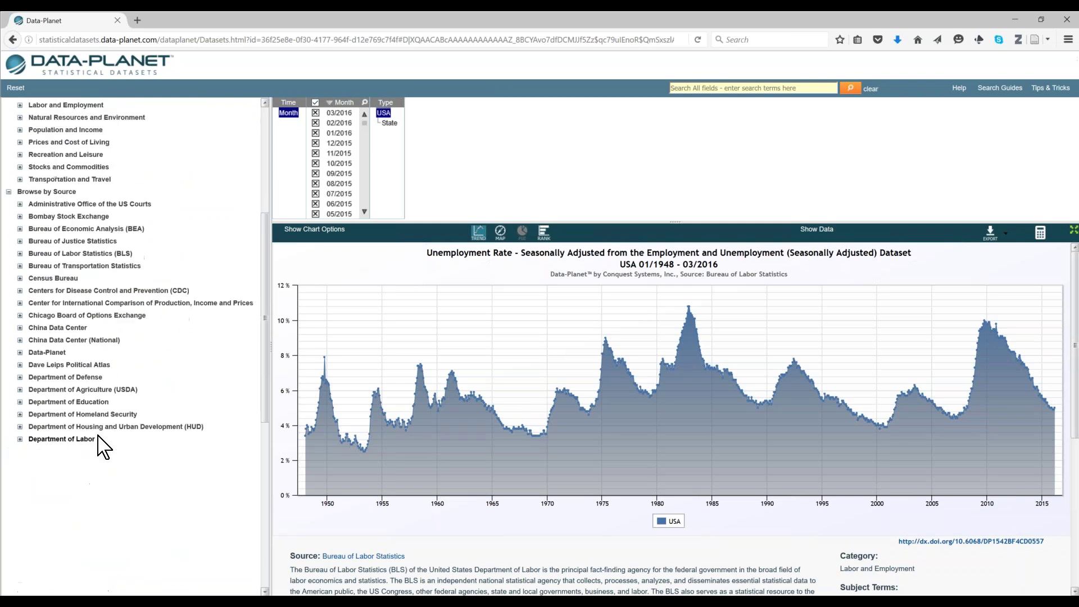
scroll(99, 444, down, 5)
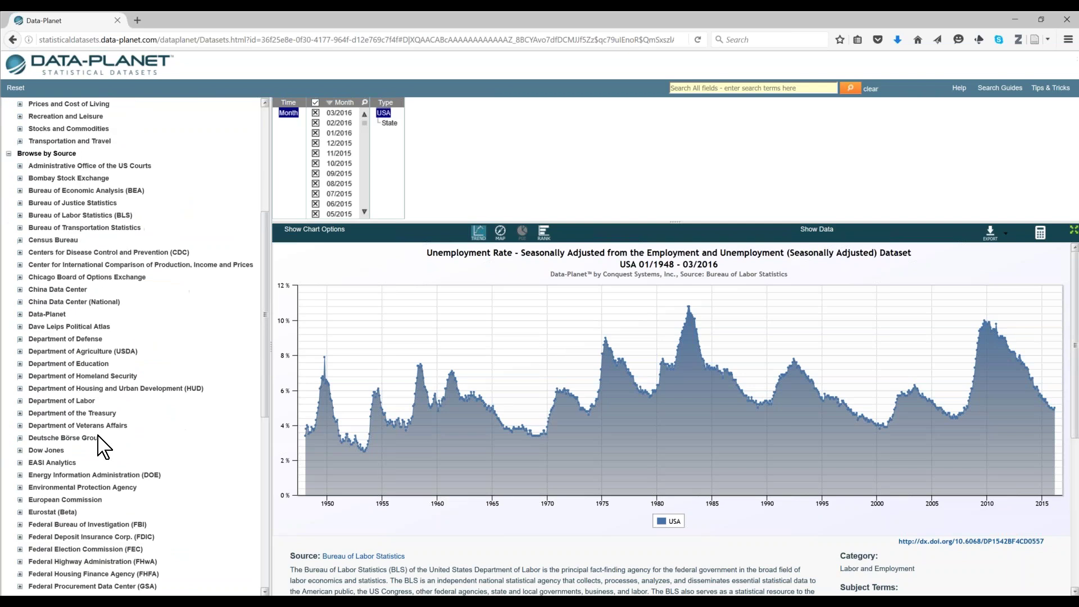
scroll(99, 447, down, 6)
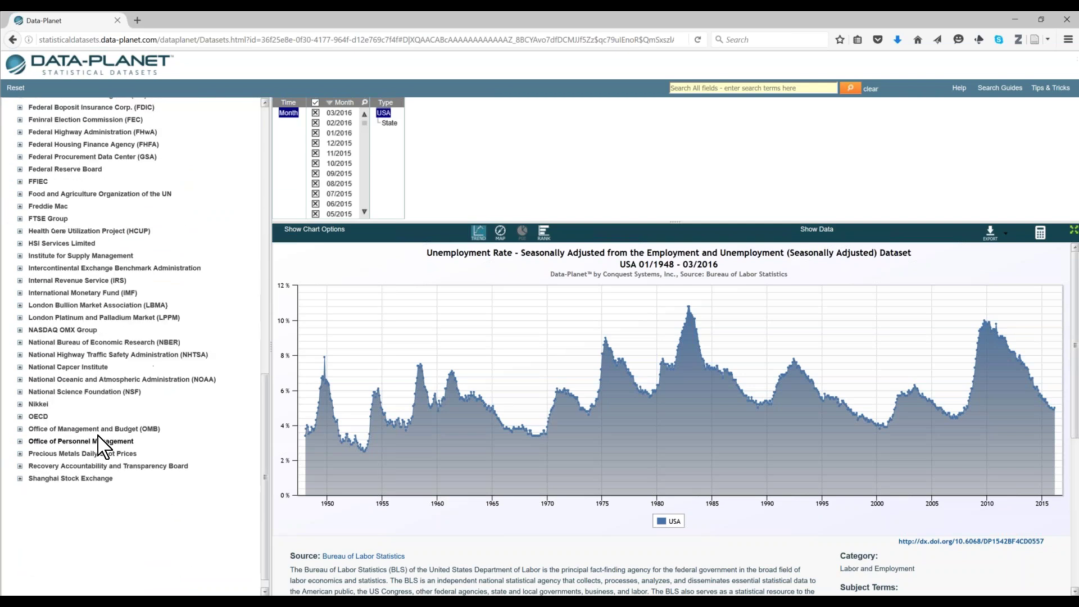
scroll(99, 444, down, 1)
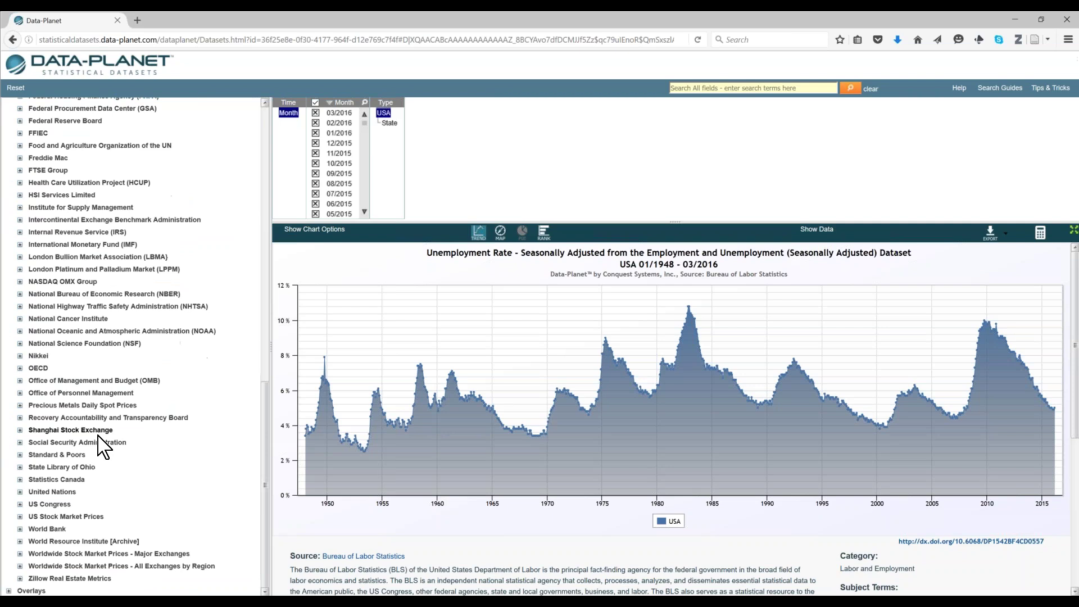
scroll(99, 445, up, 10)
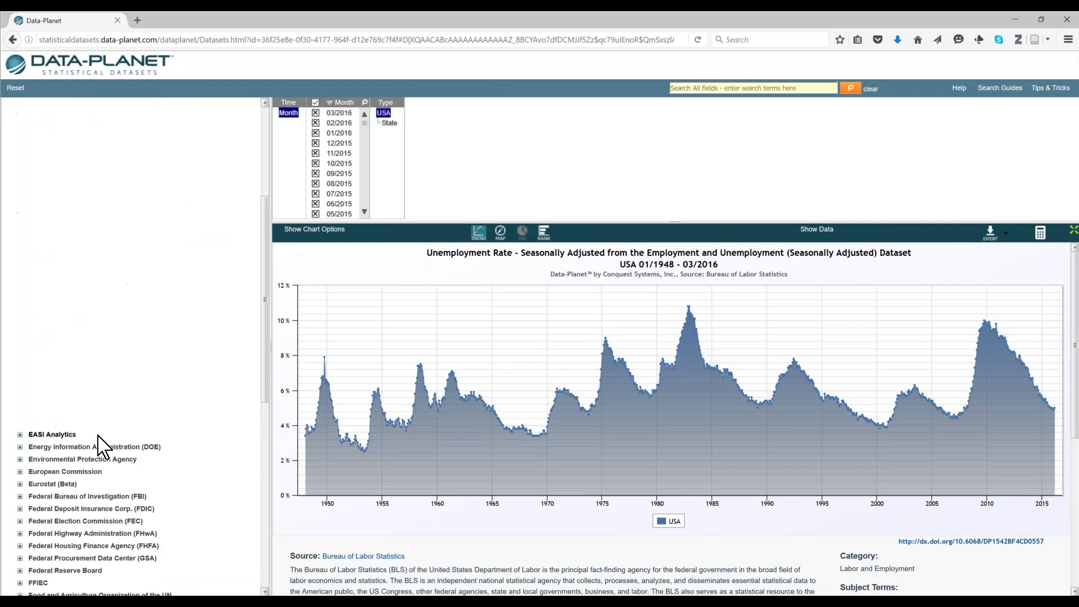
scroll(99, 444, up, 5)
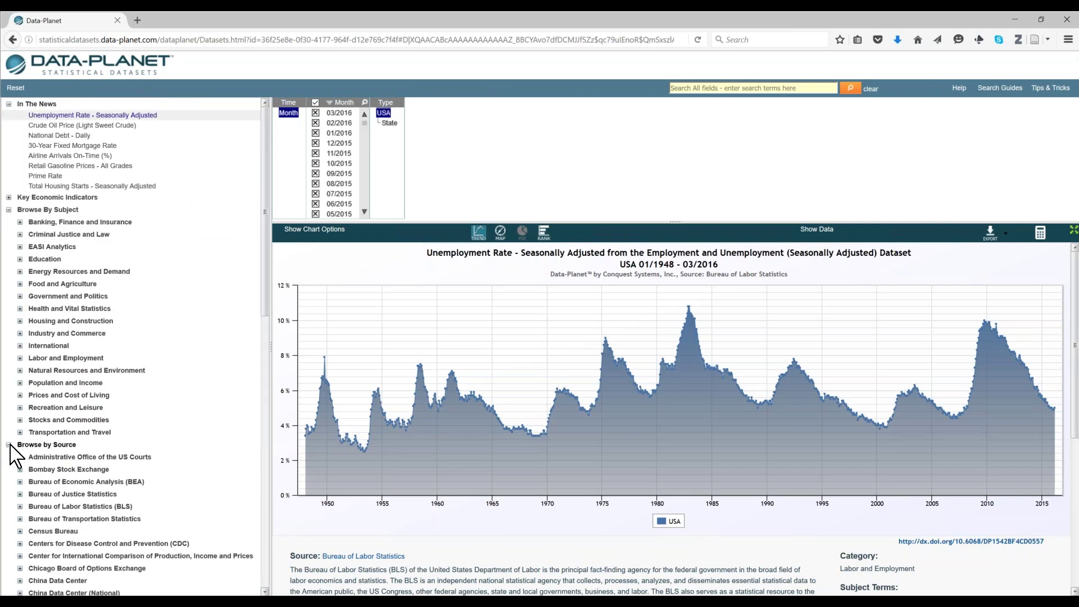
click(56, 445)
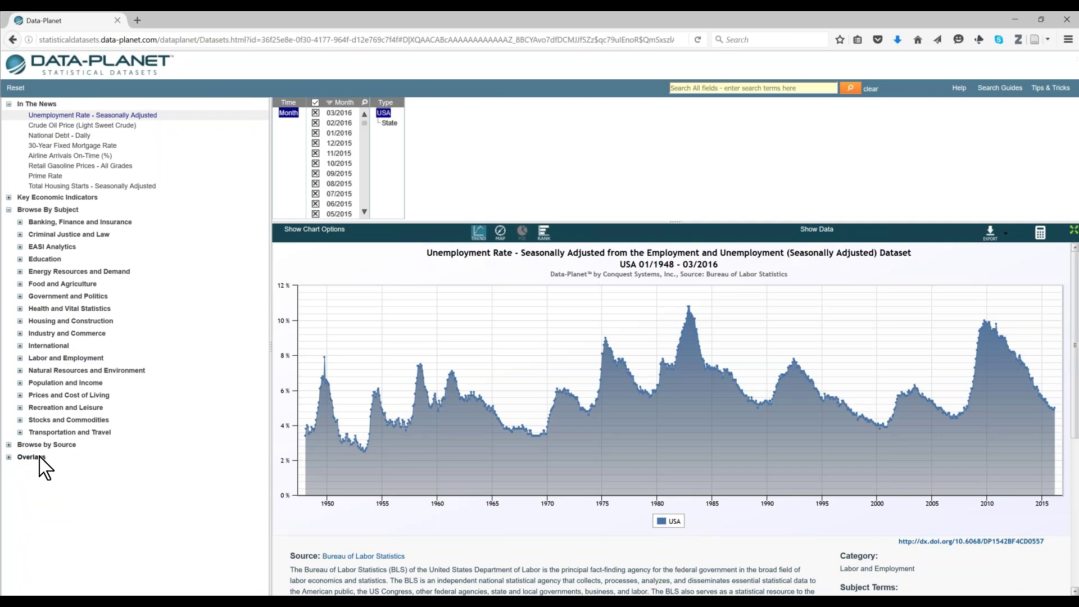
click(40, 458)
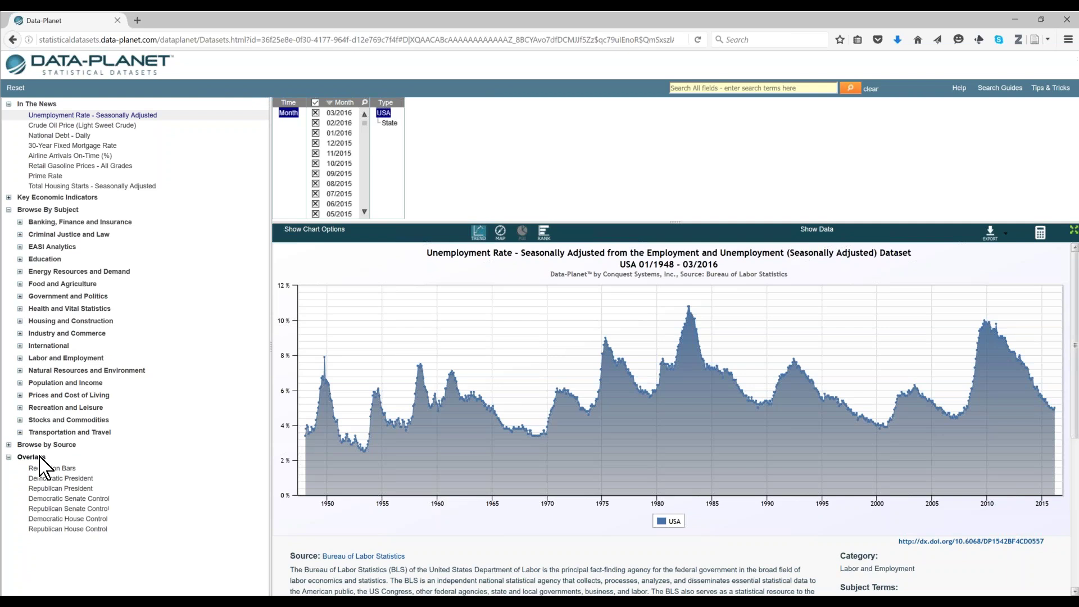
click(40, 457)
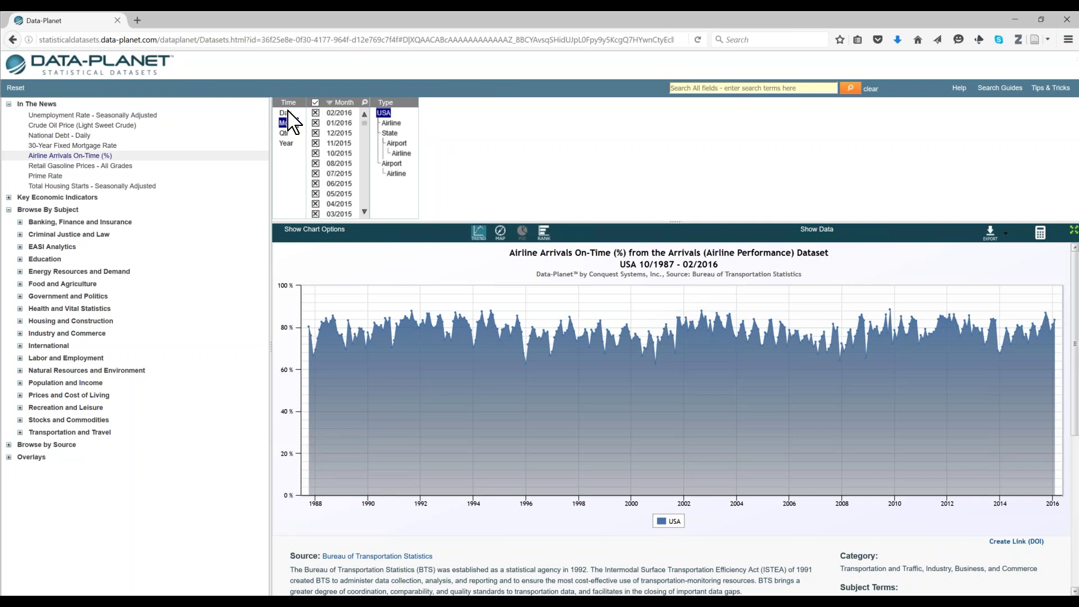
View Airline Arrivals On-Time (%) by airline and browse the available airline names.
click(393, 123)
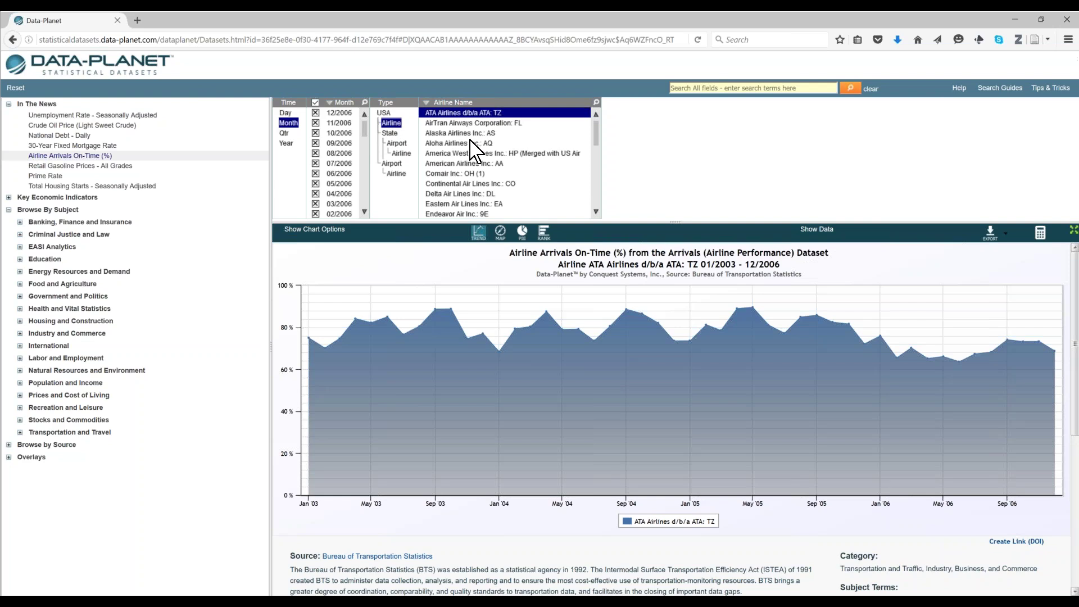
scroll(474, 151, down, 3)
scroll(474, 155, up, 3)
View the on-time arrivals by state, drilling down to airport within state and airline within airport.
click(390, 134)
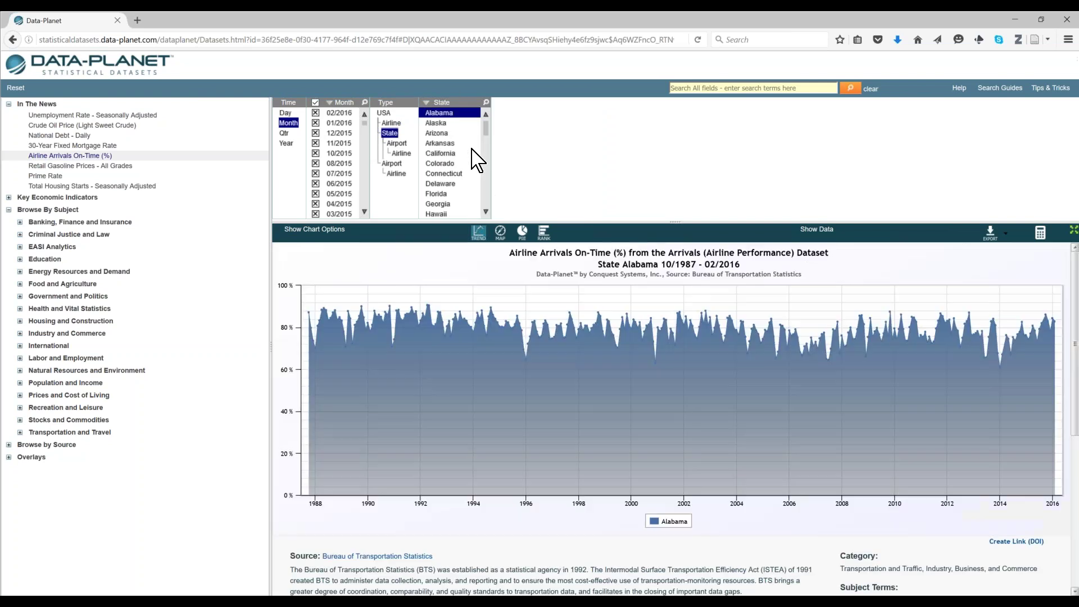
click(397, 143)
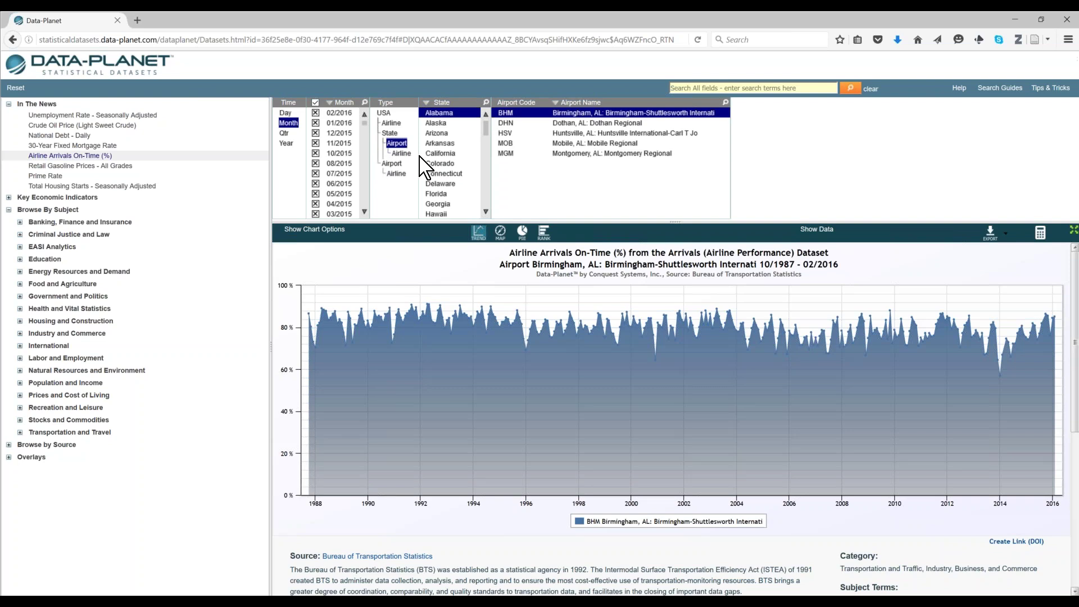
click(401, 154)
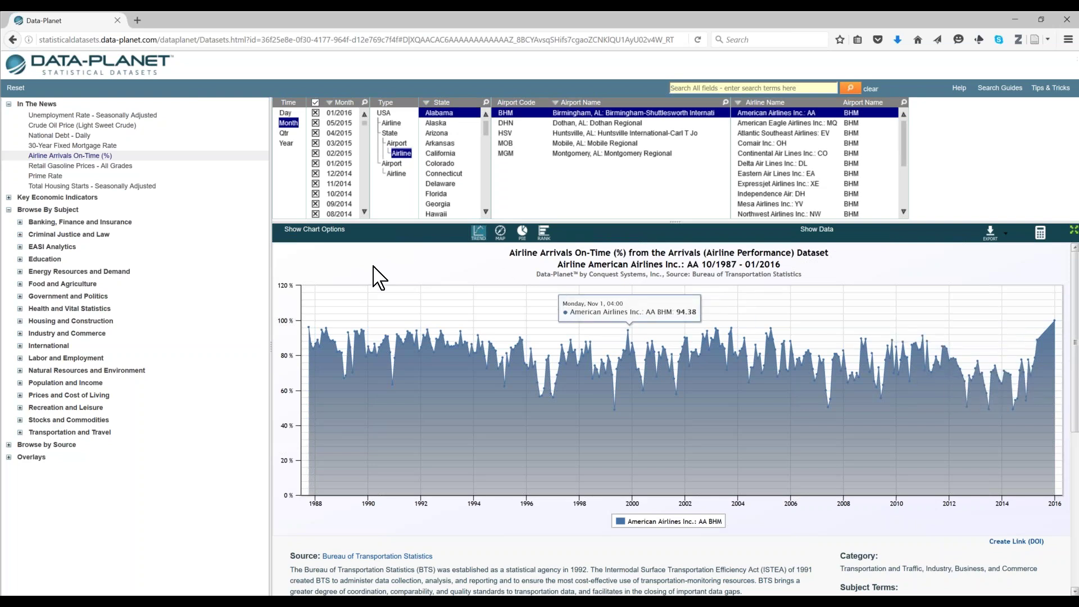
scroll(332, 270, down, 1)
Chart the seasonally adjusted unemployment rate for Maryland, Virginia and Washington DC together with the USA.
click(84, 115)
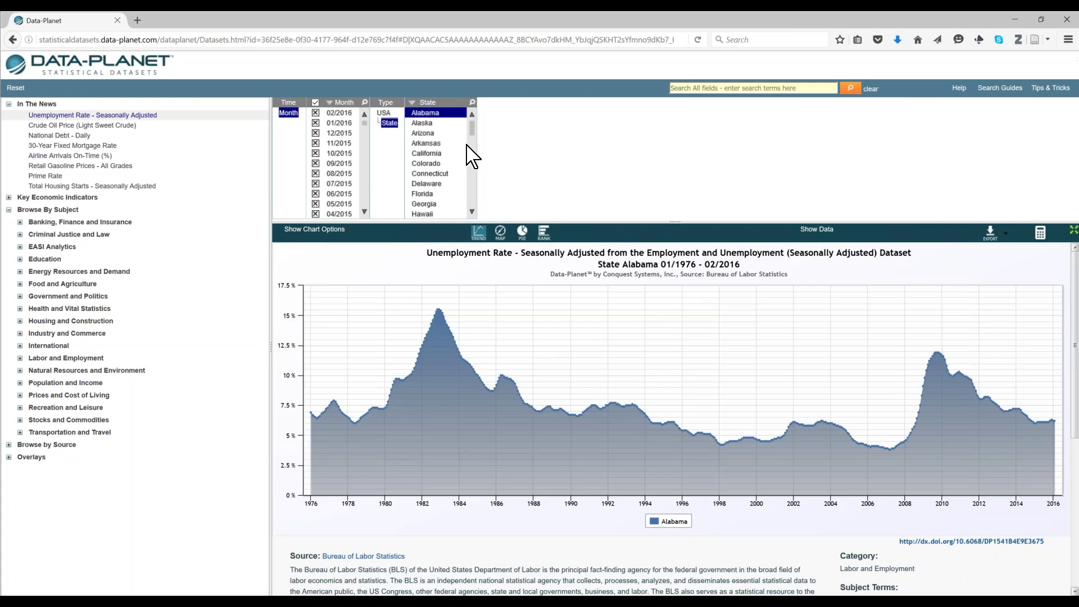
drag(474, 131, 475, 164)
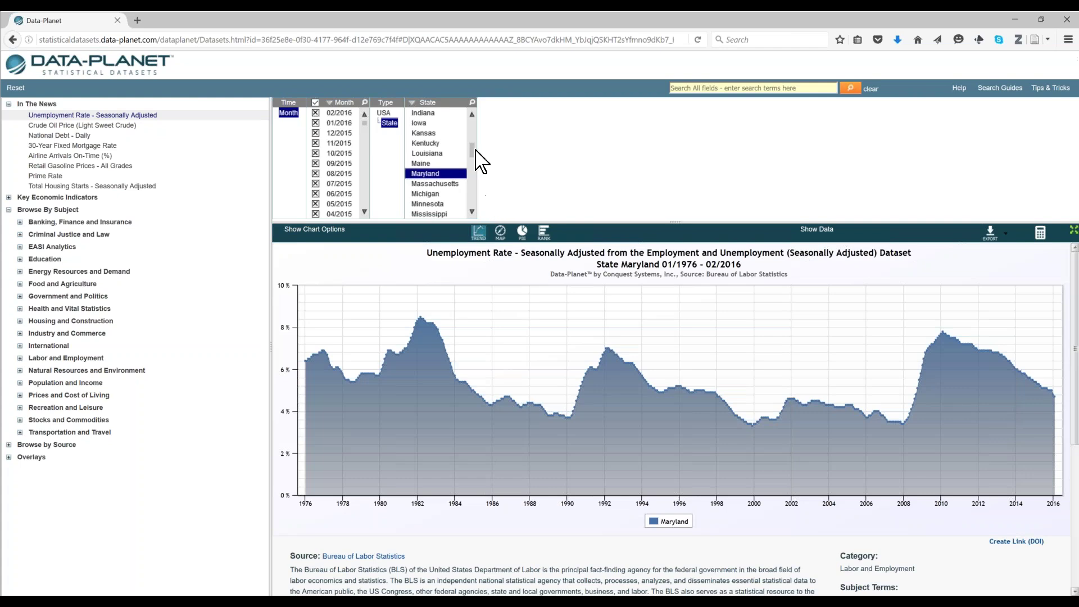
drag(474, 149, 472, 209)
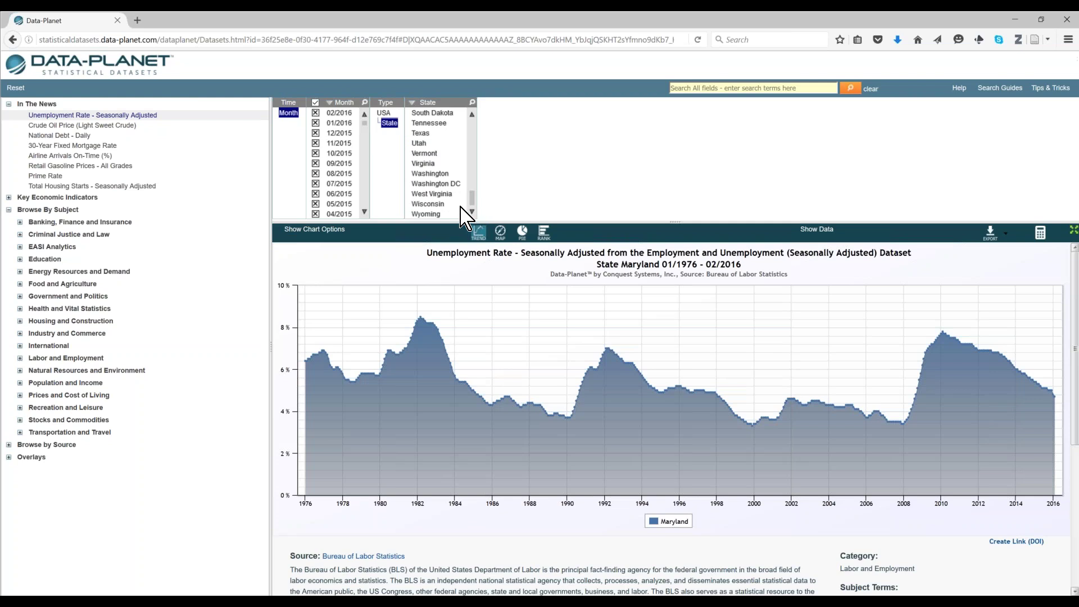
click(425, 164)
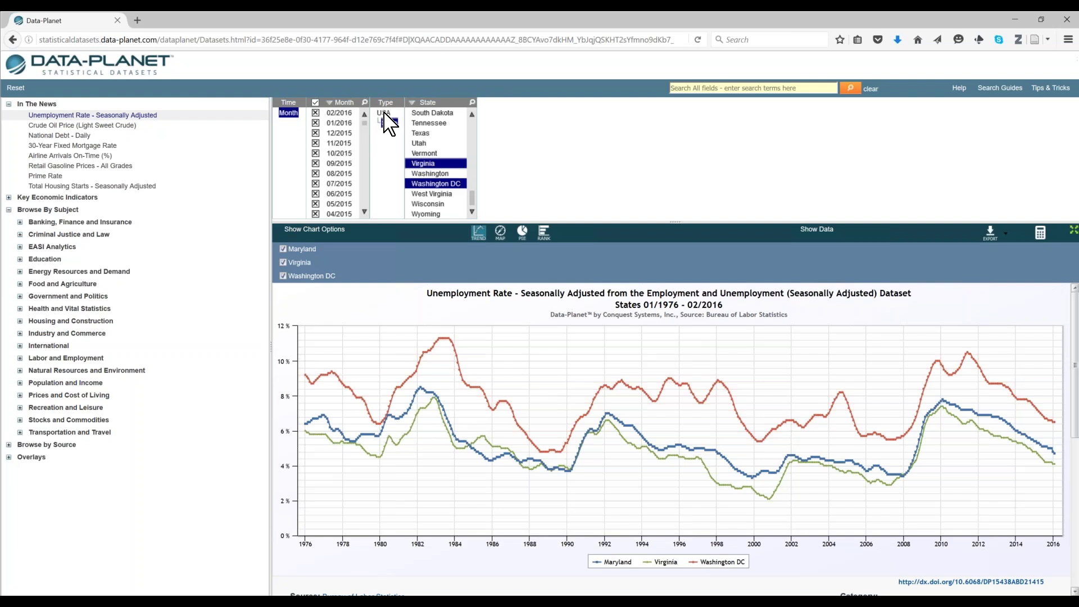
click(423, 163)
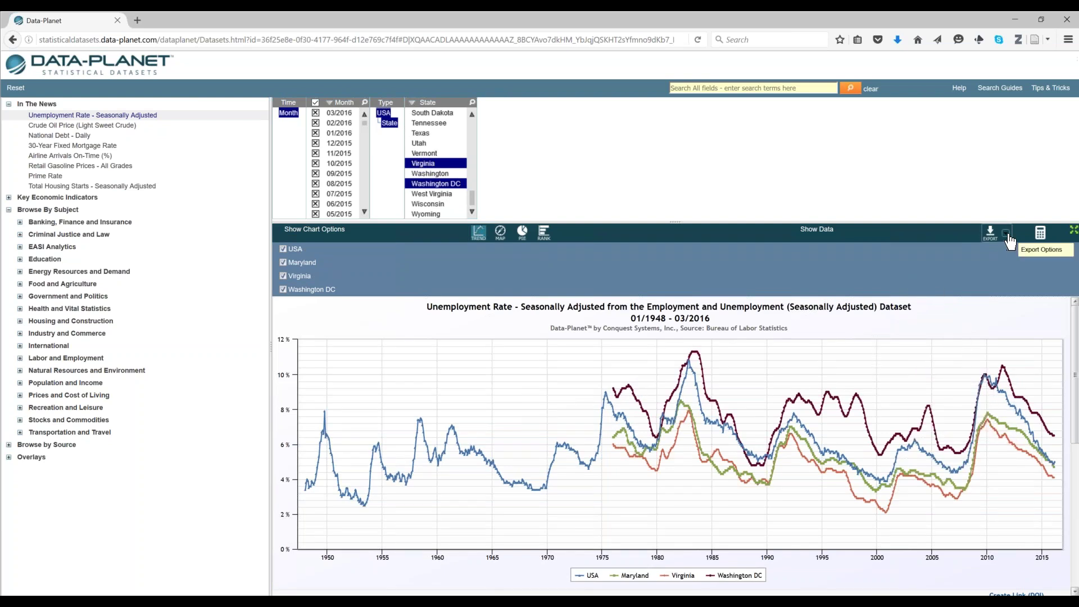
Show the data table beside the unemployment chart and look through its monthly values.
click(815, 230)
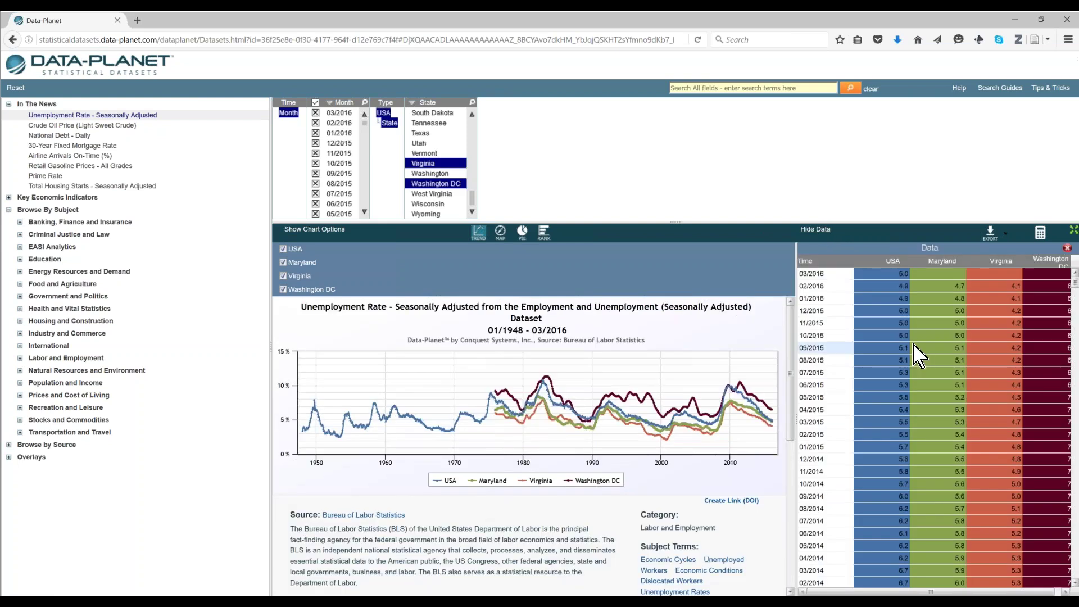
scroll(900, 345, down, 3)
scroll(900, 346, up, 3)
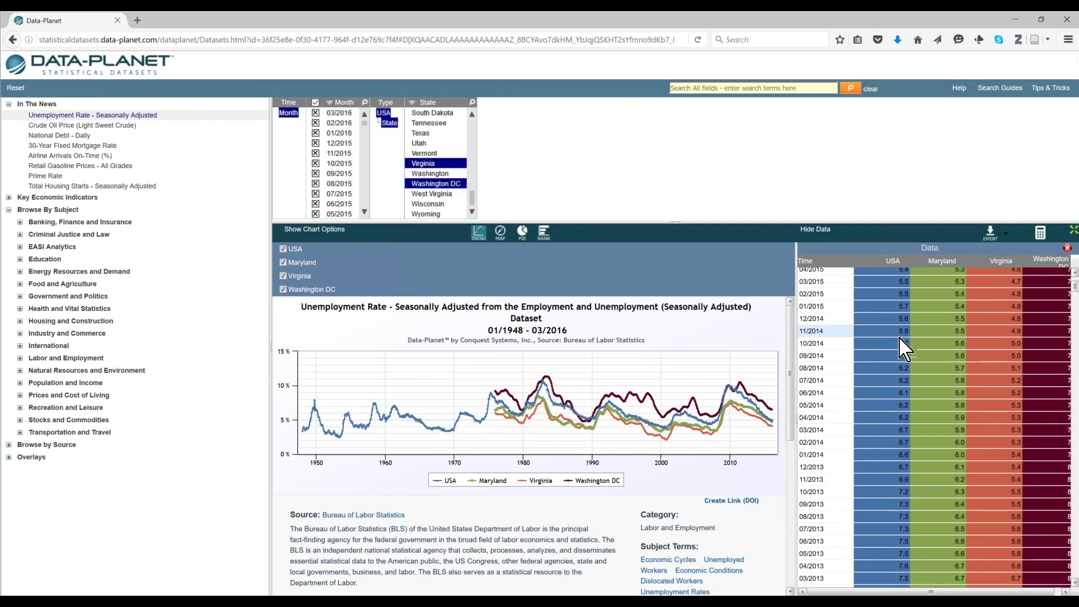
Check the available export formats without exporting, and hide the data table.
click(1010, 240)
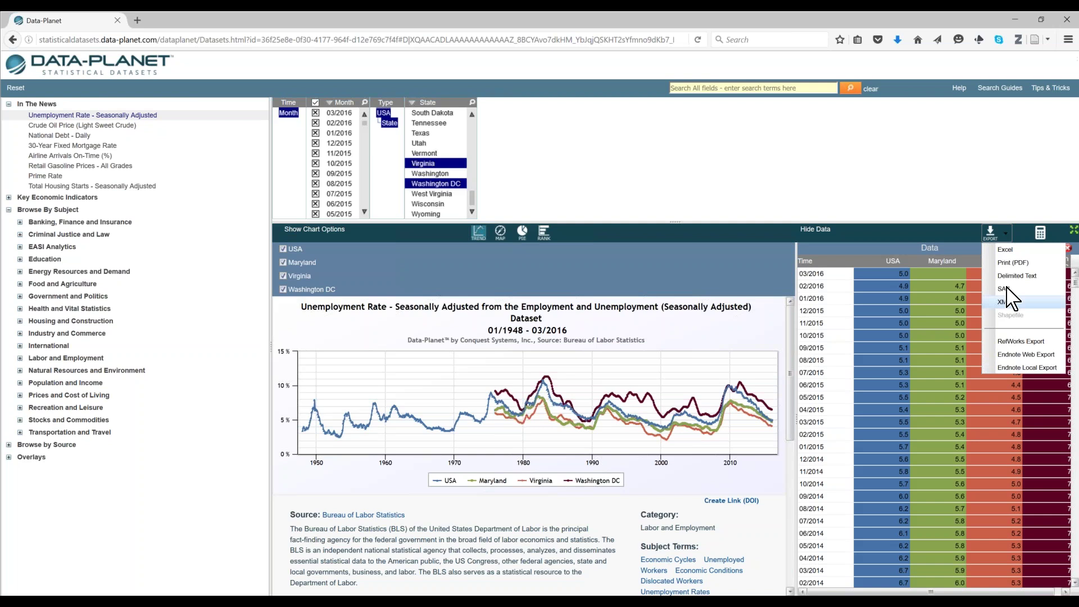
click(900, 229)
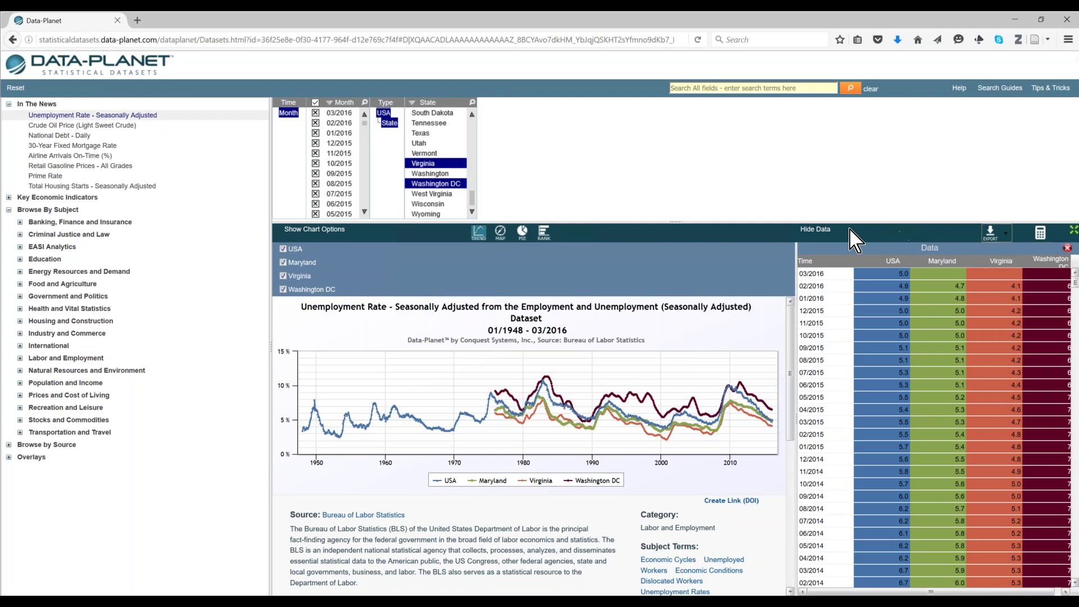
click(820, 230)
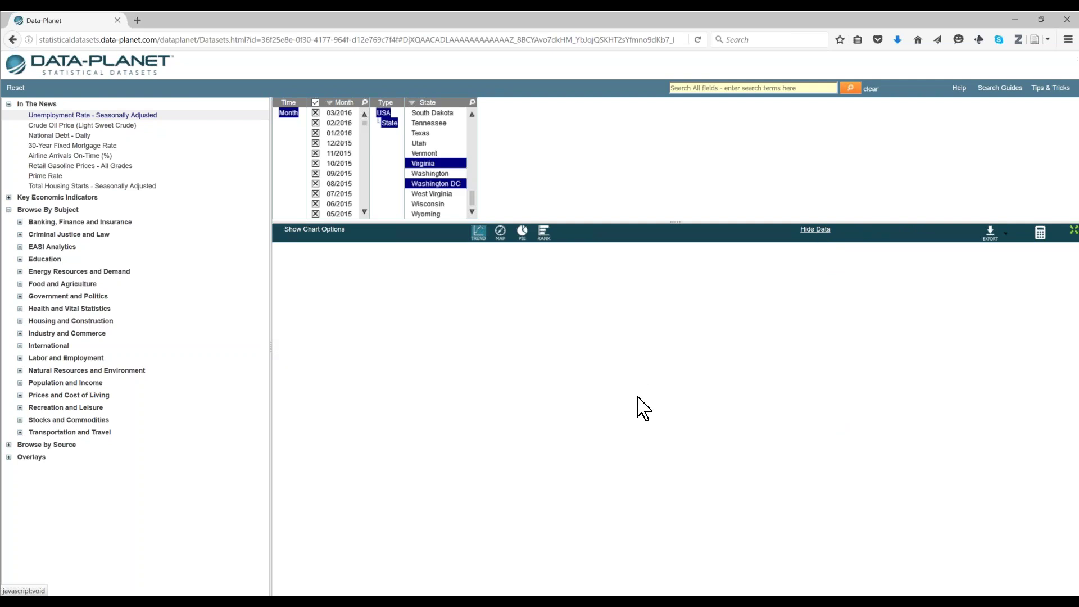
Visit the Bureau of Labor Statistics website from the chart's source information, and return to the chart page.
scroll(635, 411, down, 3)
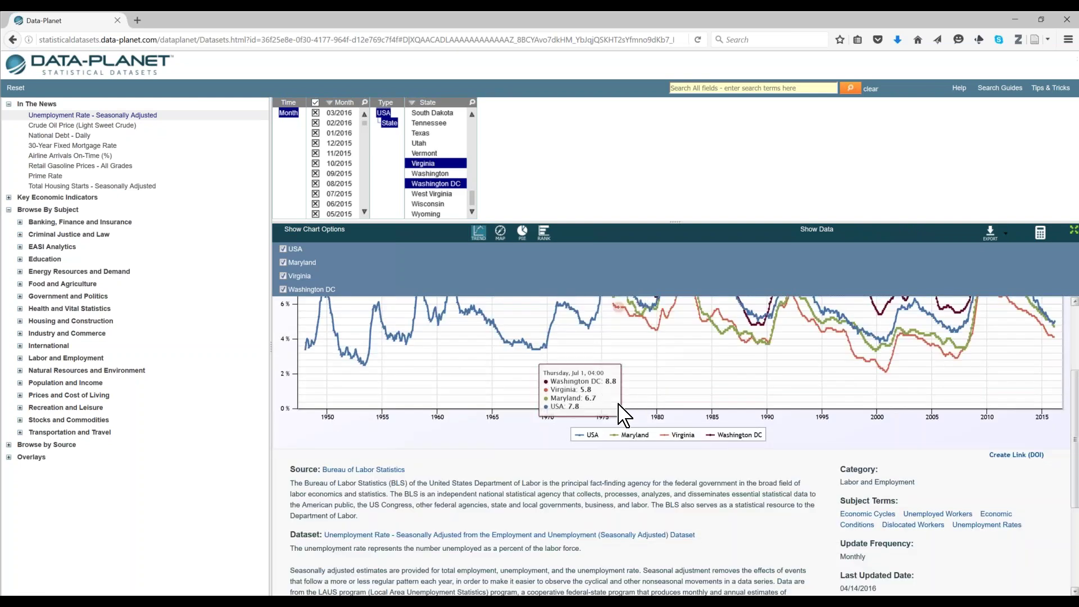
scroll(624, 416, down, 3)
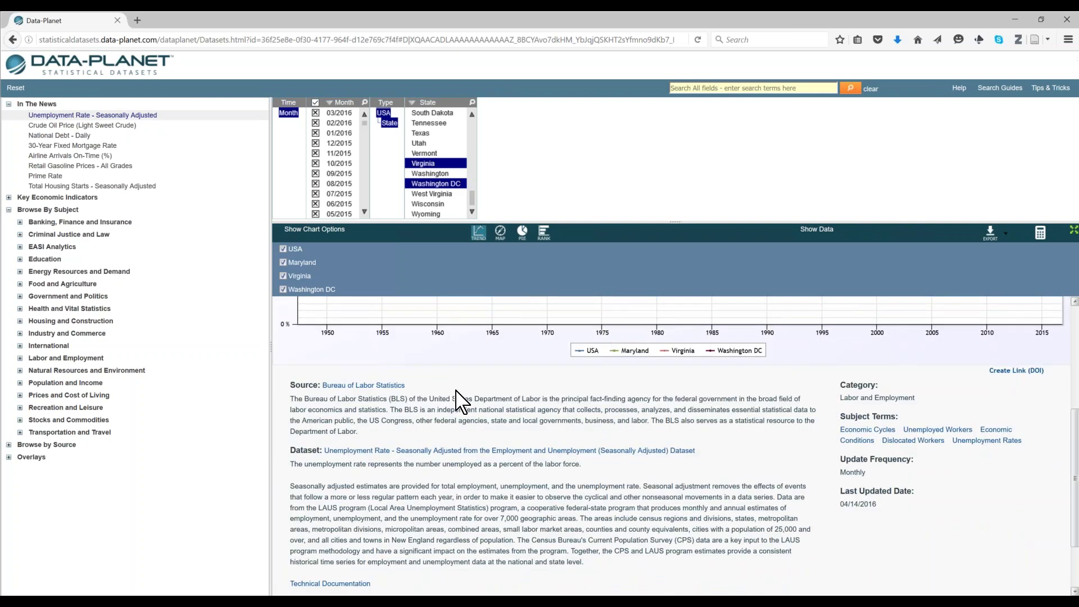
click(376, 386)
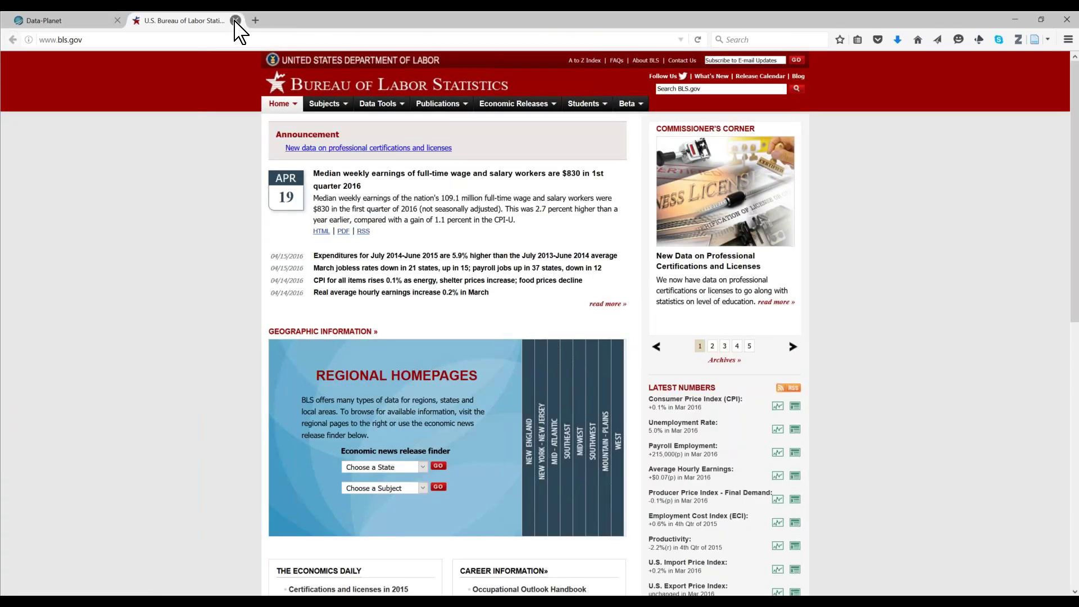
click(235, 20)
Open the linked unemployment dataset's source page, close it, and view the technical documentation link and citation below the description.
click(375, 455)
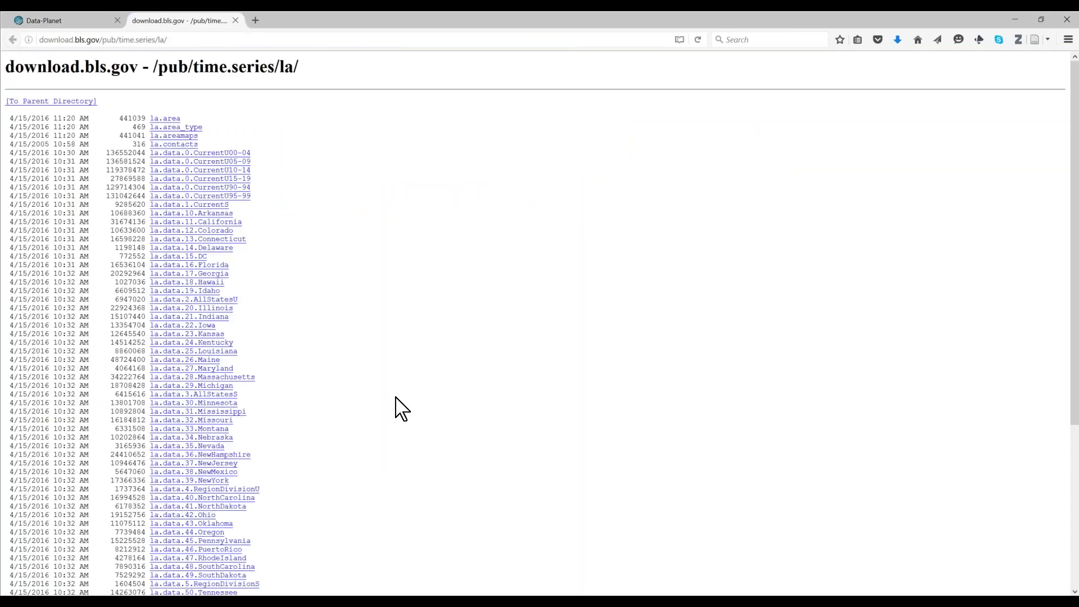
click(236, 20)
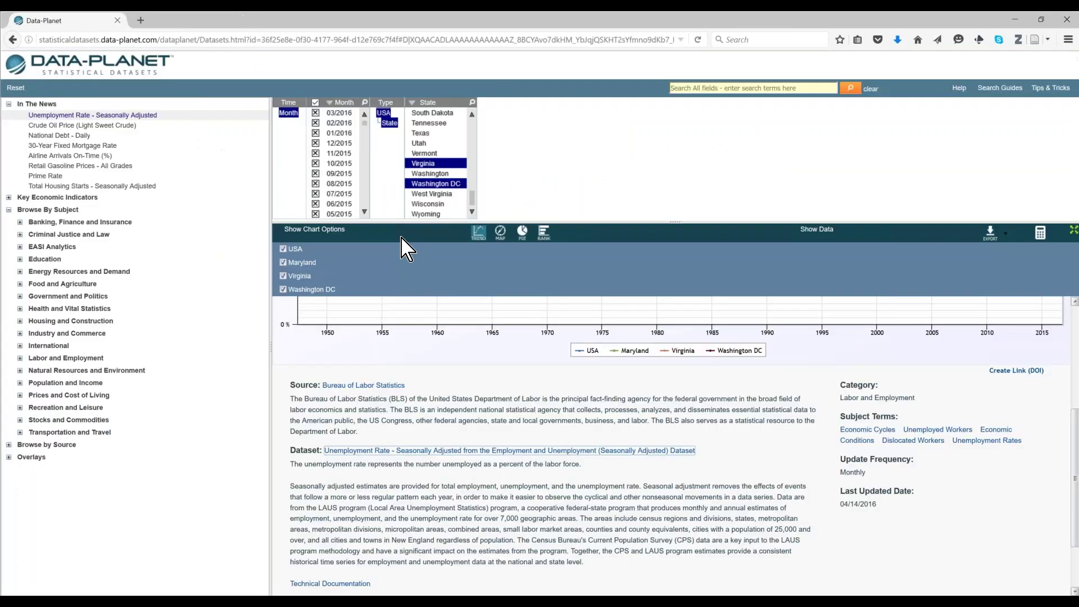
scroll(513, 429, down, 3)
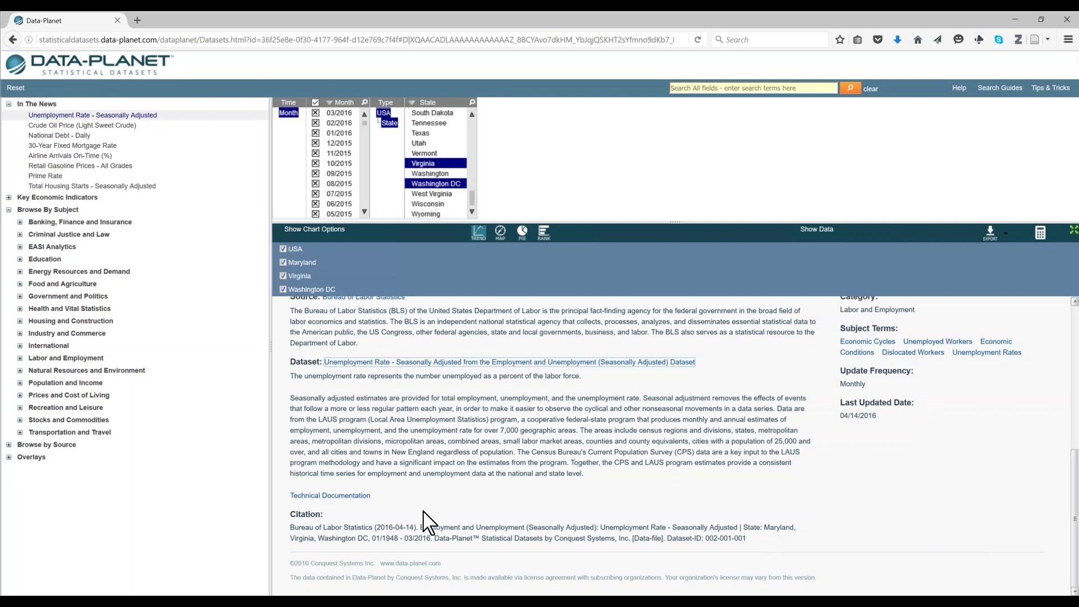
Create a DOI link for the unemployment chart and view its category, subject terms, update frequency and last updated date.
scroll(585, 529, up, 3)
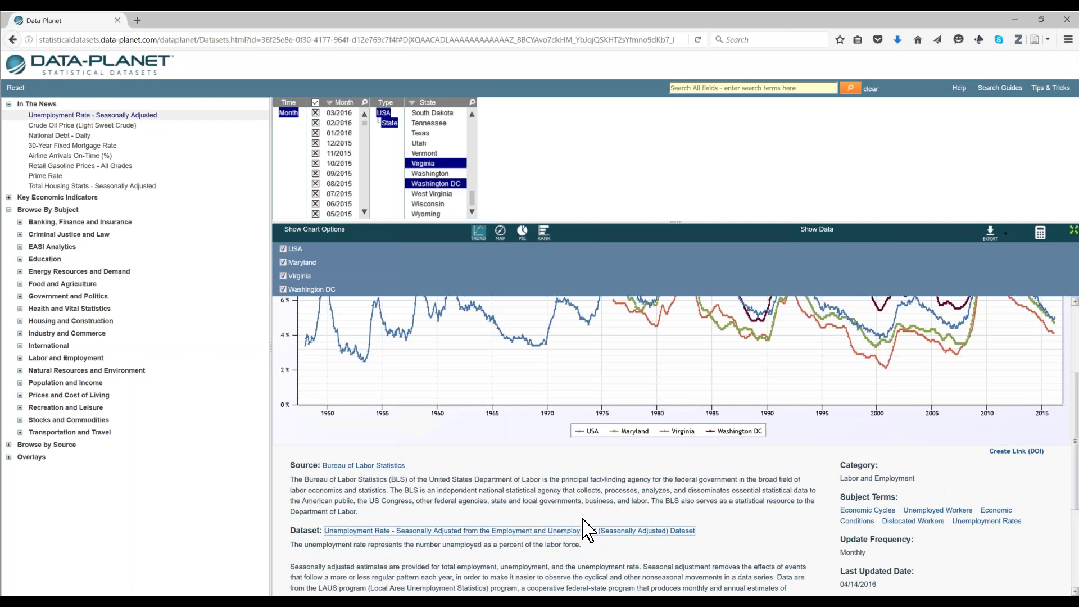
scroll(587, 530, up, 1)
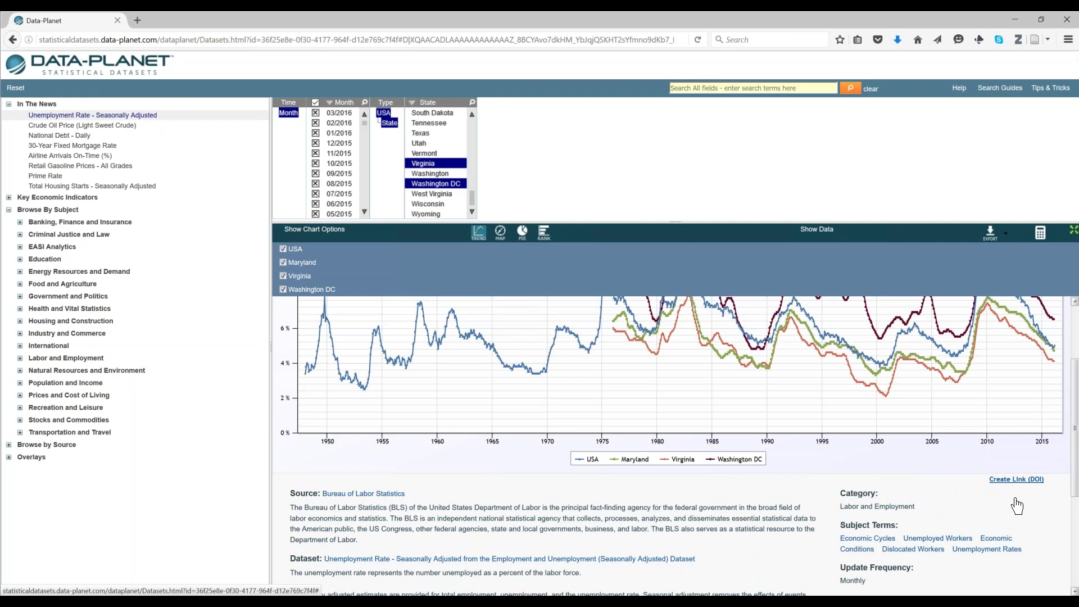
click(1016, 479)
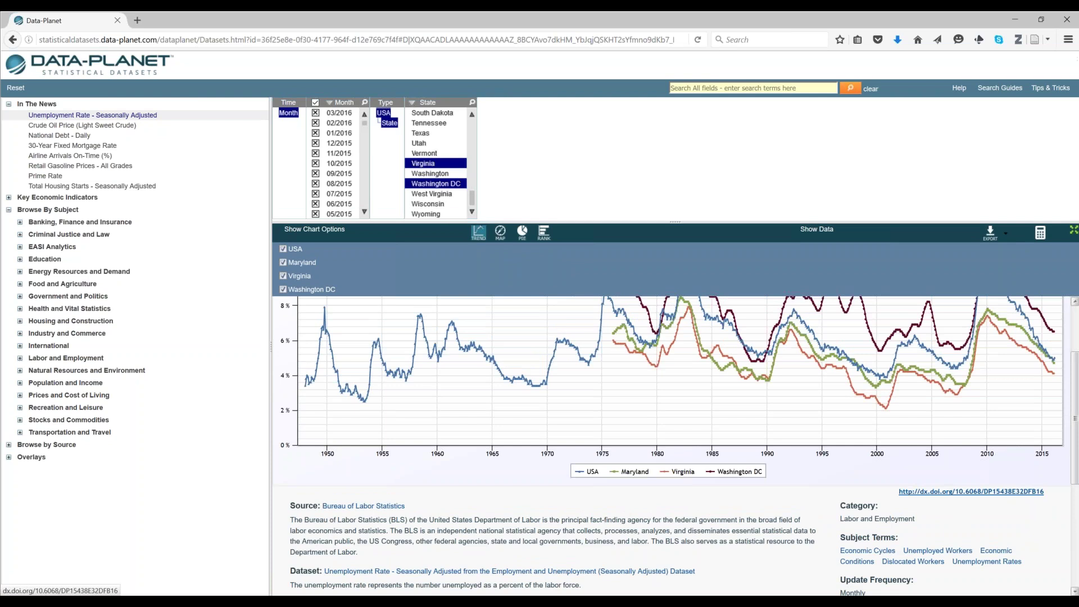
scroll(1036, 525, down, 3)
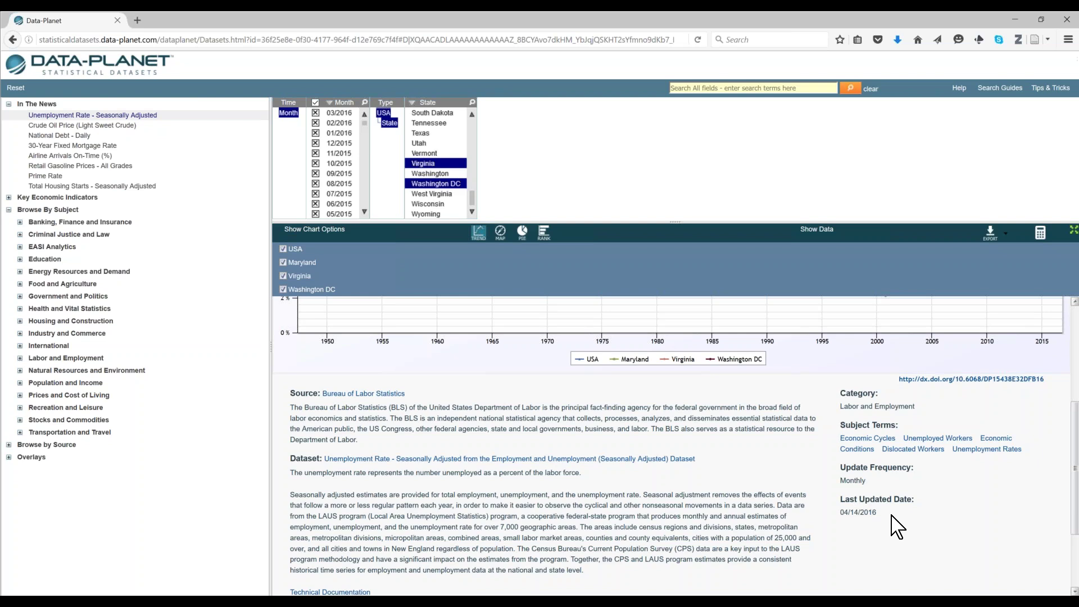
scroll(895, 527, up, 4)
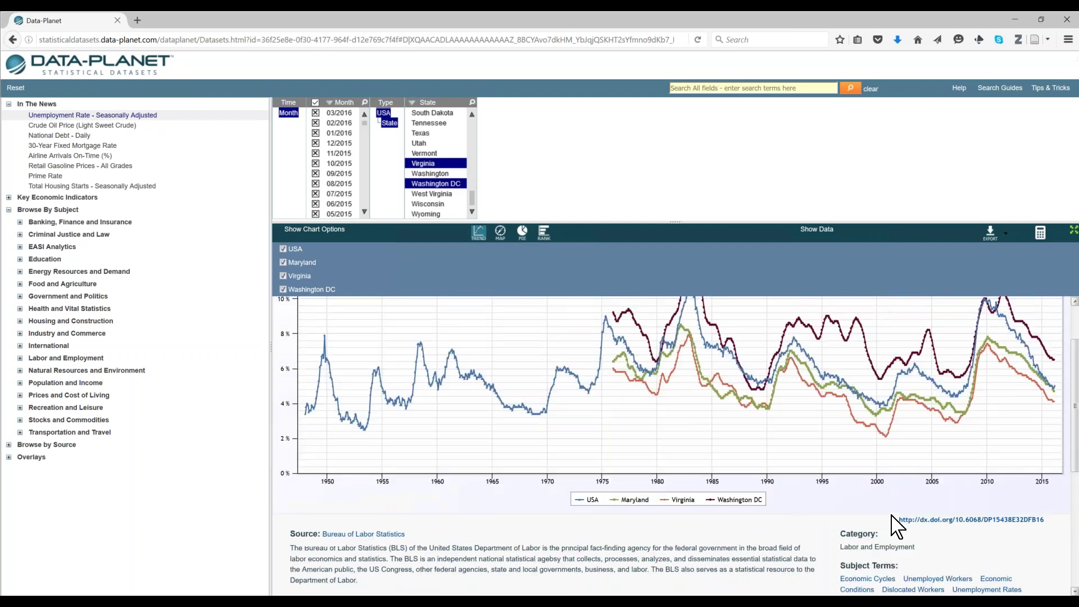
Limit the unemployment chart to the USA series and dismiss the remote desktop and credentials dialogs without signing in.
click(384, 116)
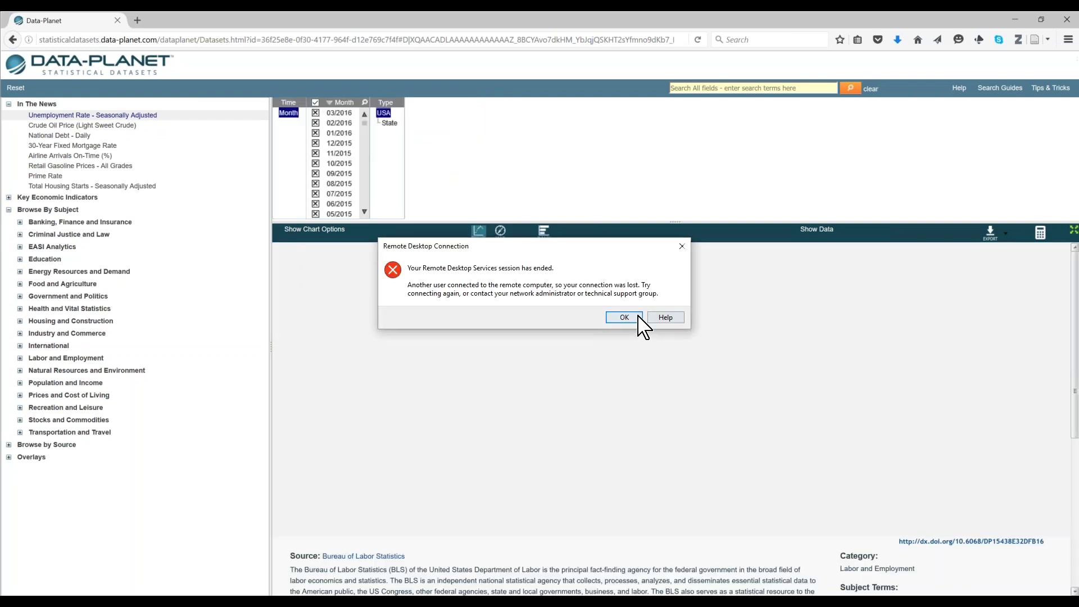
click(634, 317)
click(639, 367)
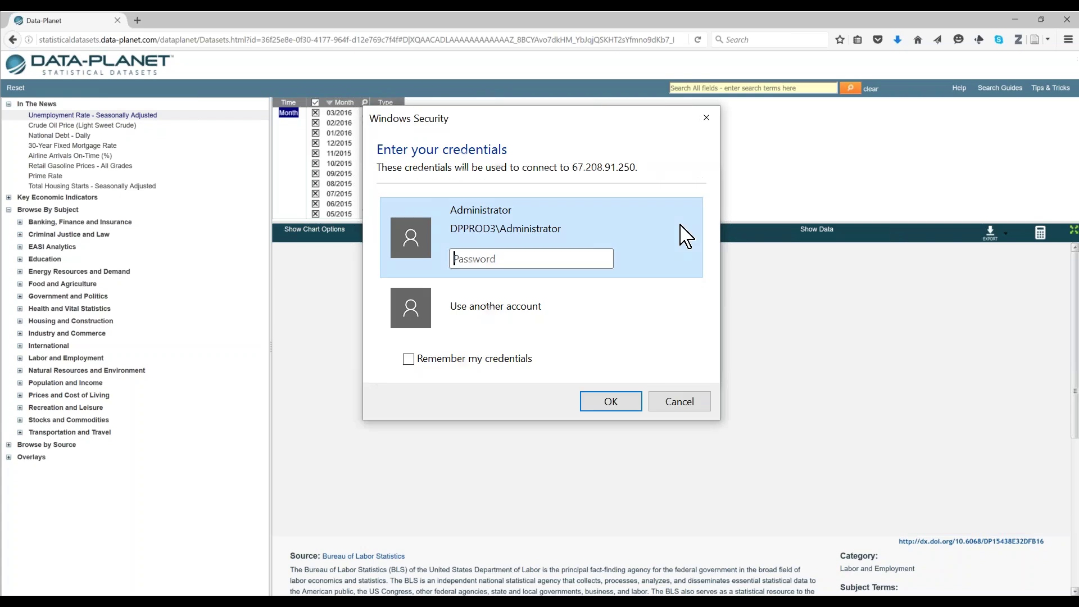
click(698, 181)
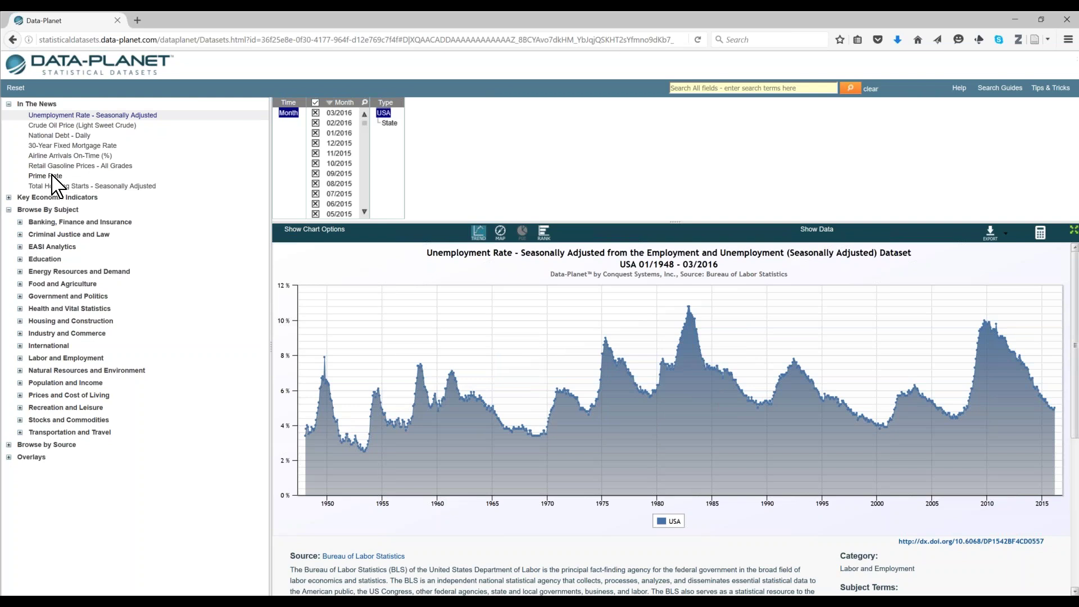
Add the Democratic President, Republican President and Recession Bars overlays to the USA unemployment rate chart.
click(105, 187)
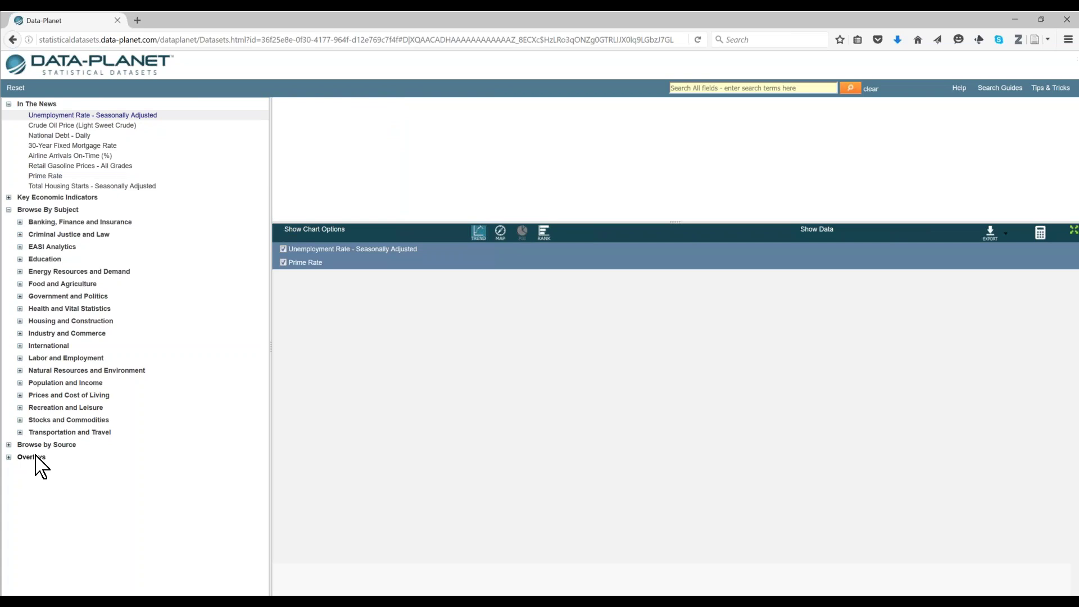
click(31, 460)
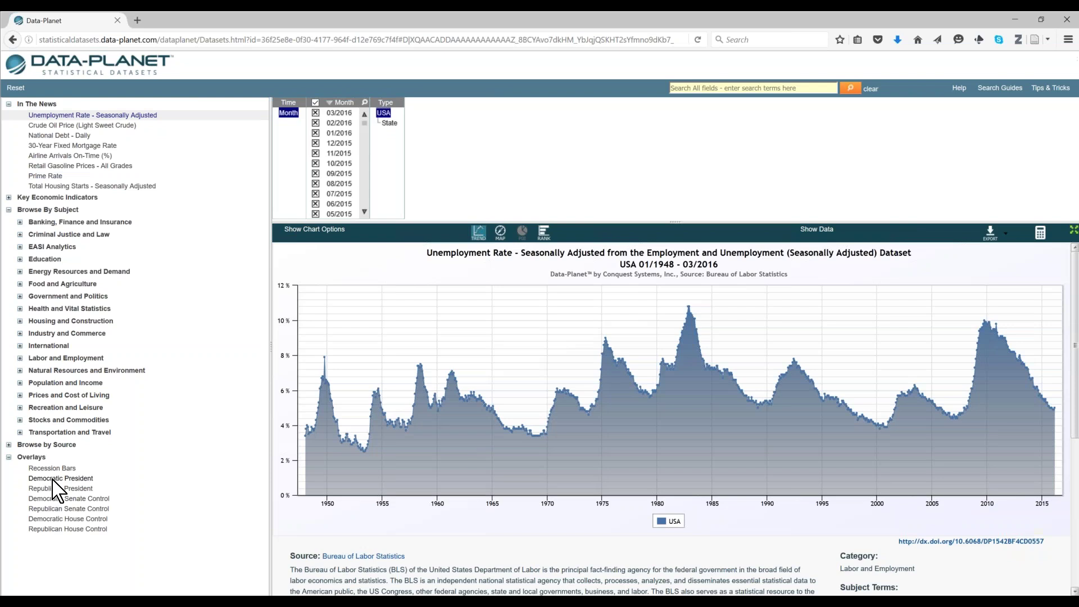
click(53, 479)
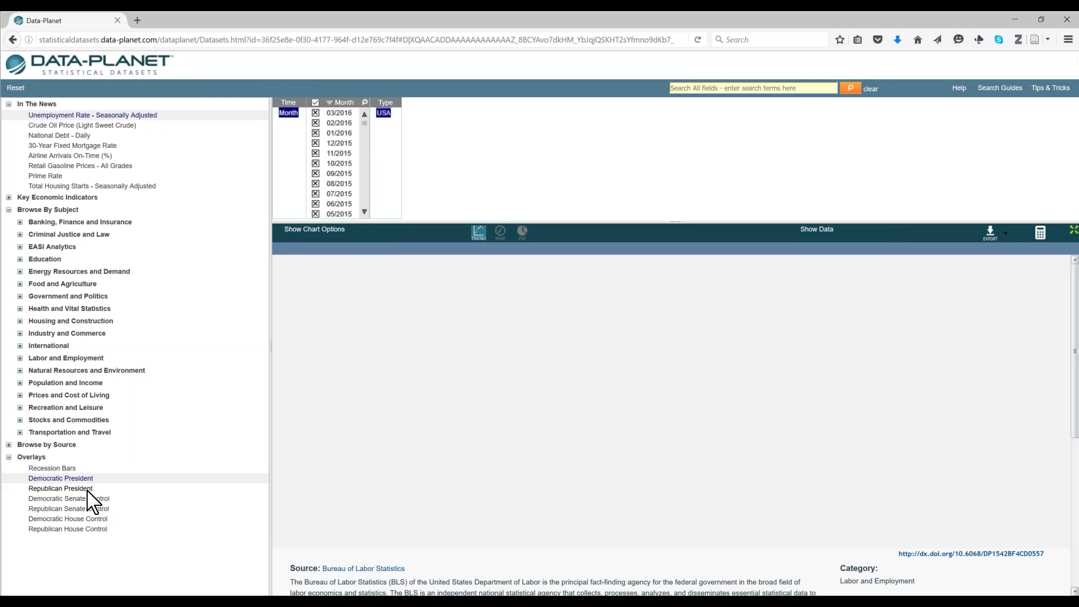
click(87, 489)
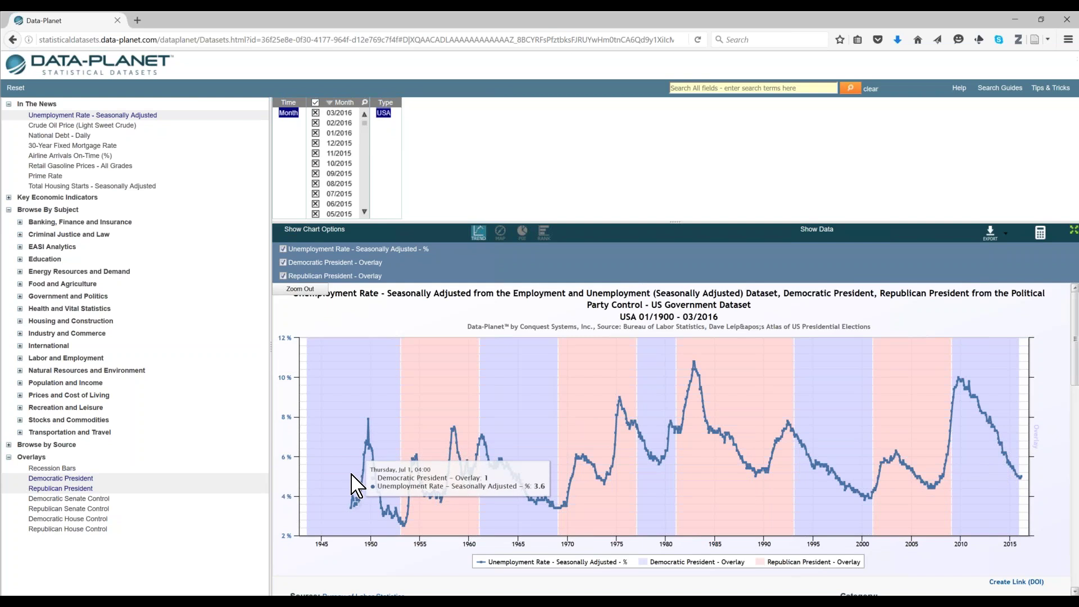
click(49, 469)
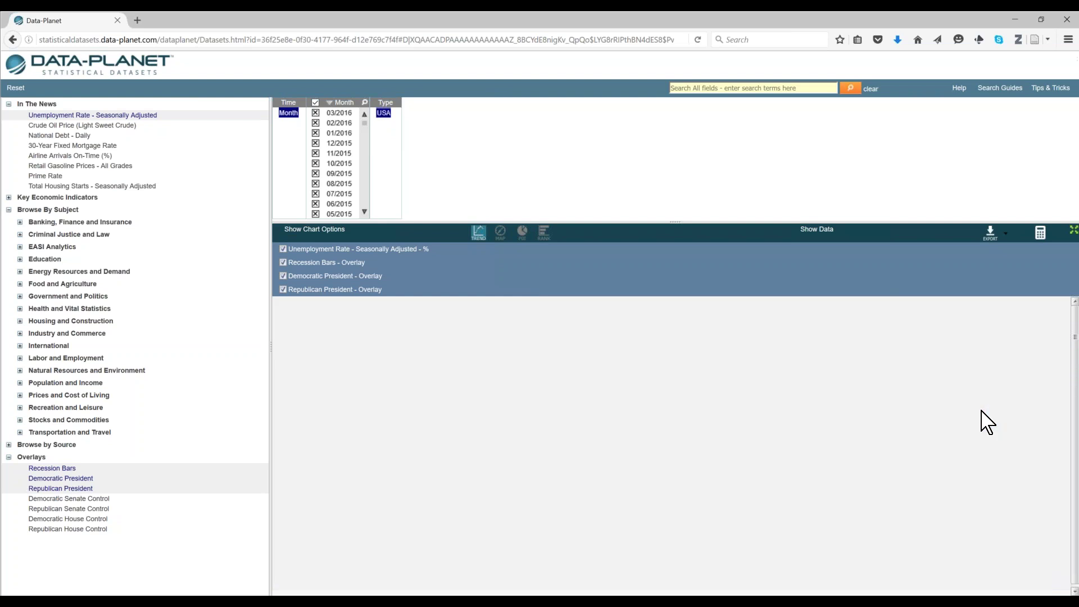
mouse_move(967, 413)
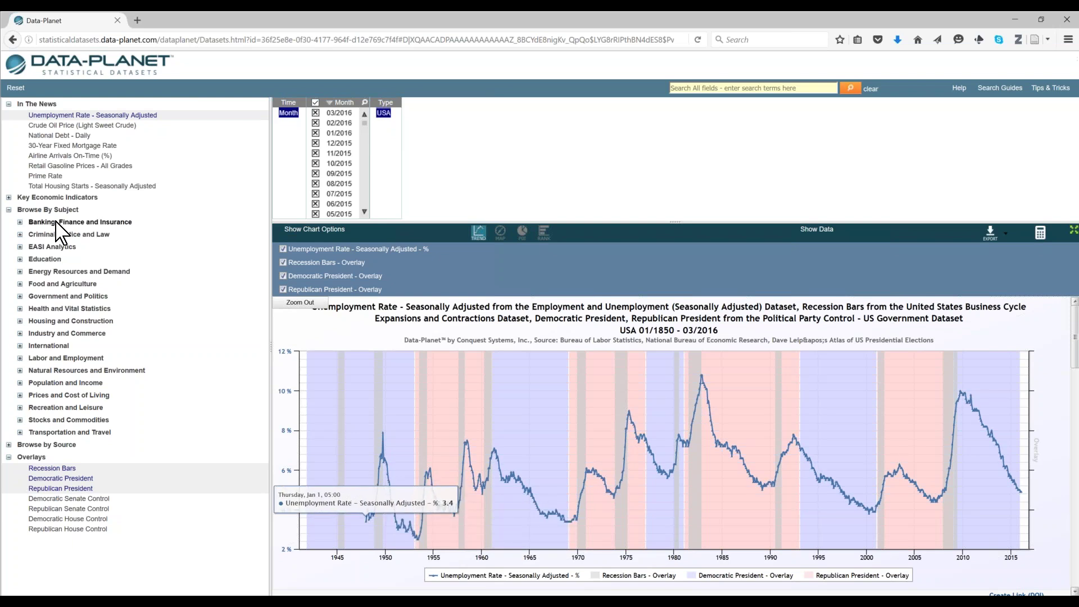
Chart Total Loan Application Count from Home Mortgage Disclosure Act under Banking, Finance and Insurance, and look through that dataset's other indicators.
click(57, 222)
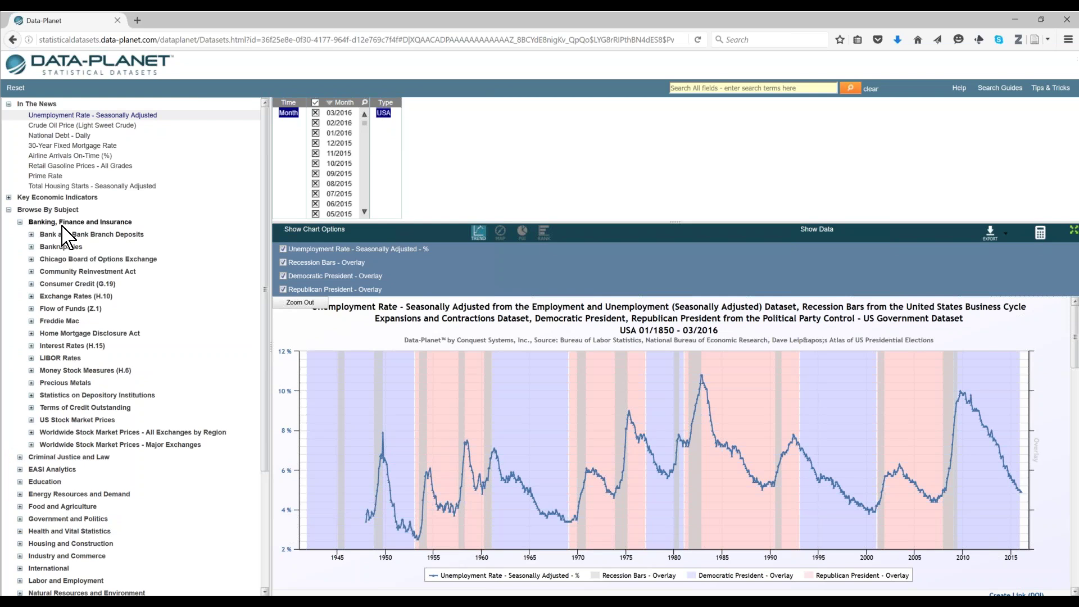
click(72, 333)
click(77, 346)
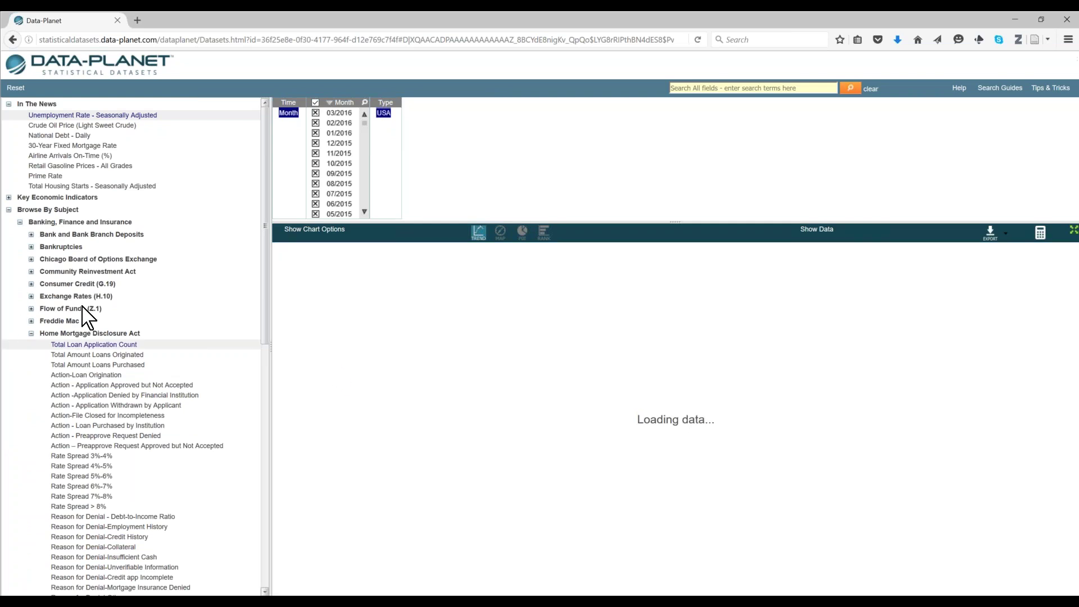
scroll(90, 311, down, 3)
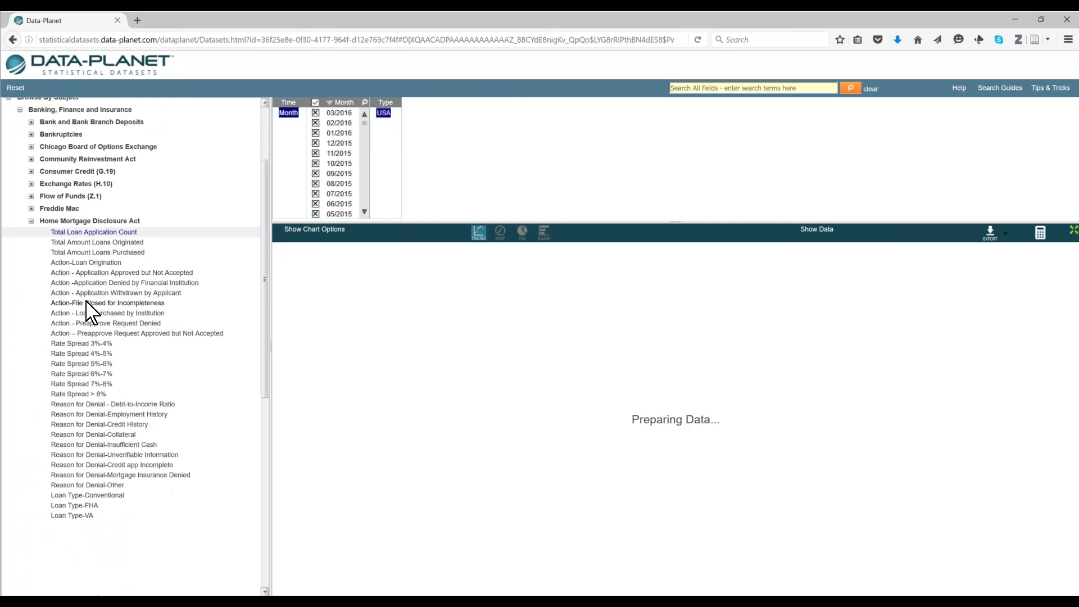
scroll(90, 312, down, 3)
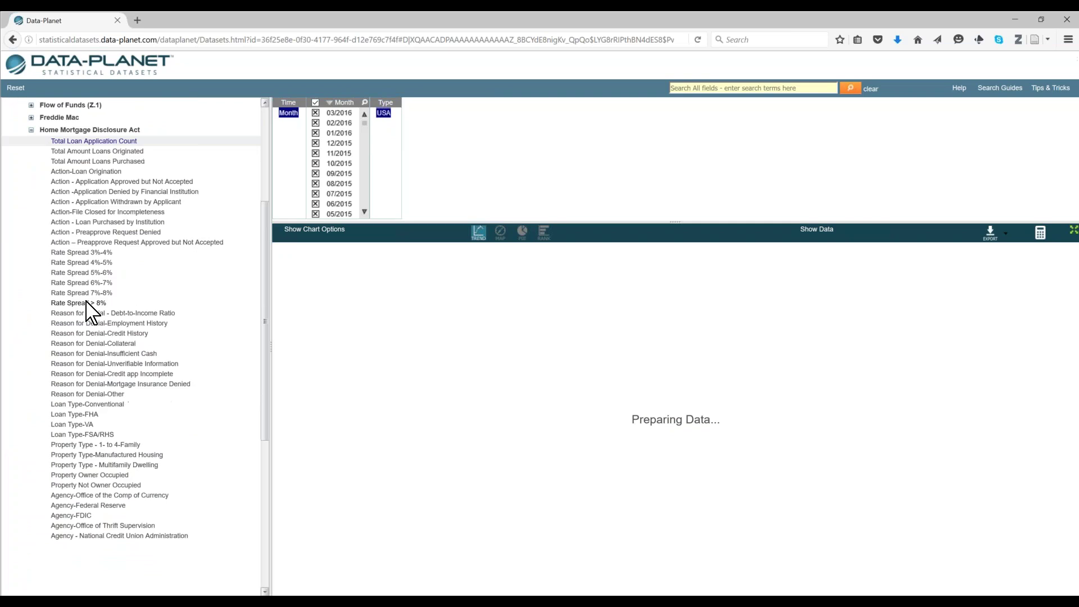
scroll(120, 139, down, 1)
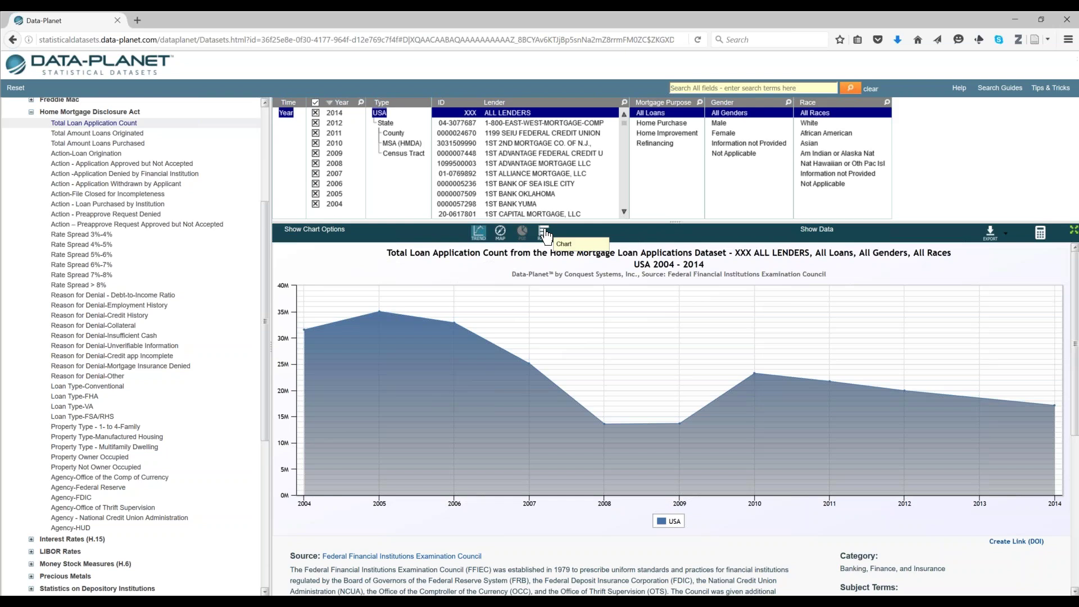
Rank all states for 2014 by Reason for Denial-Credit History and inspect the leading states' bars.
click(386, 123)
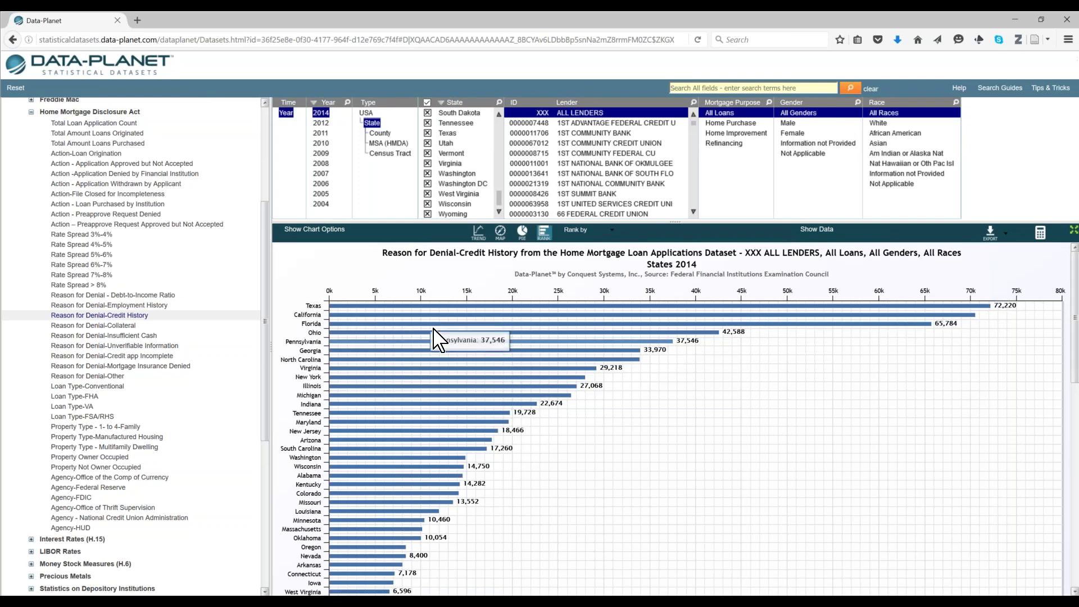
mouse_move(431, 321)
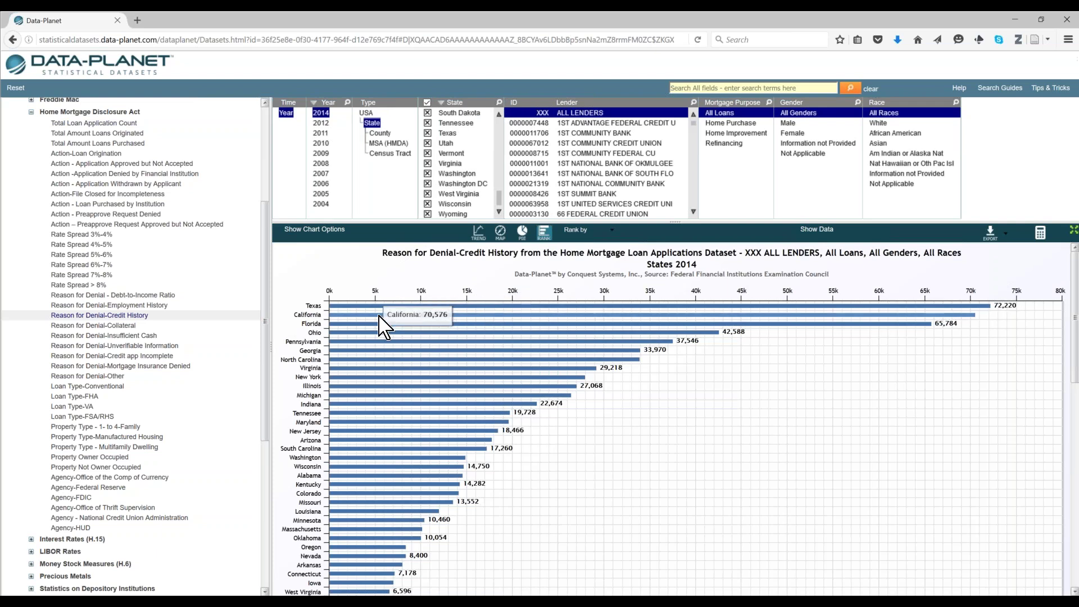
Split the state ranking of credit history denials into Male and Female and look through the states.
click(789, 124)
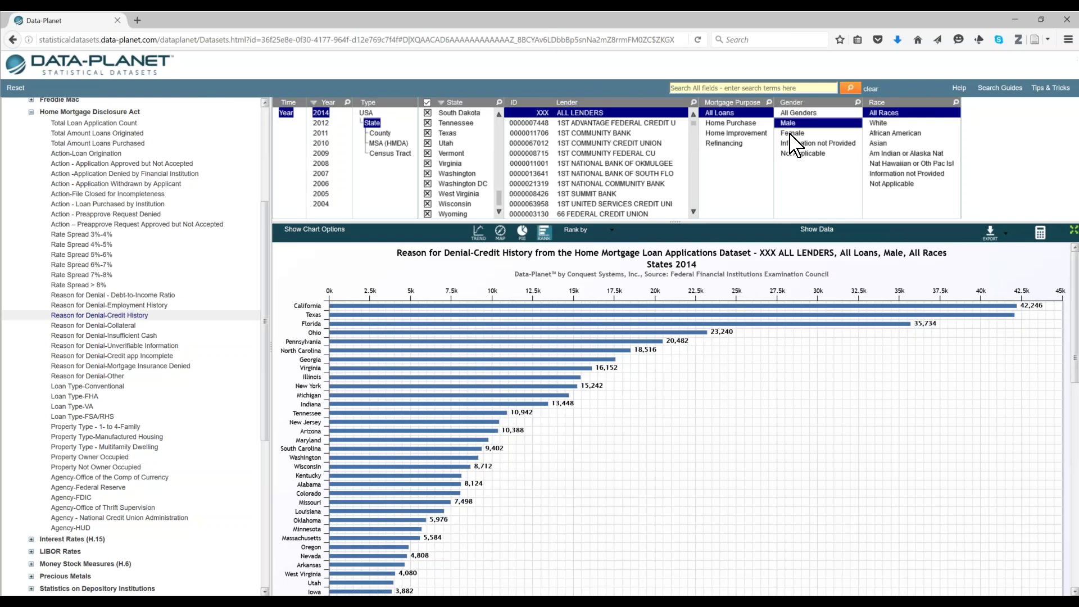
ctrl+click(791, 134)
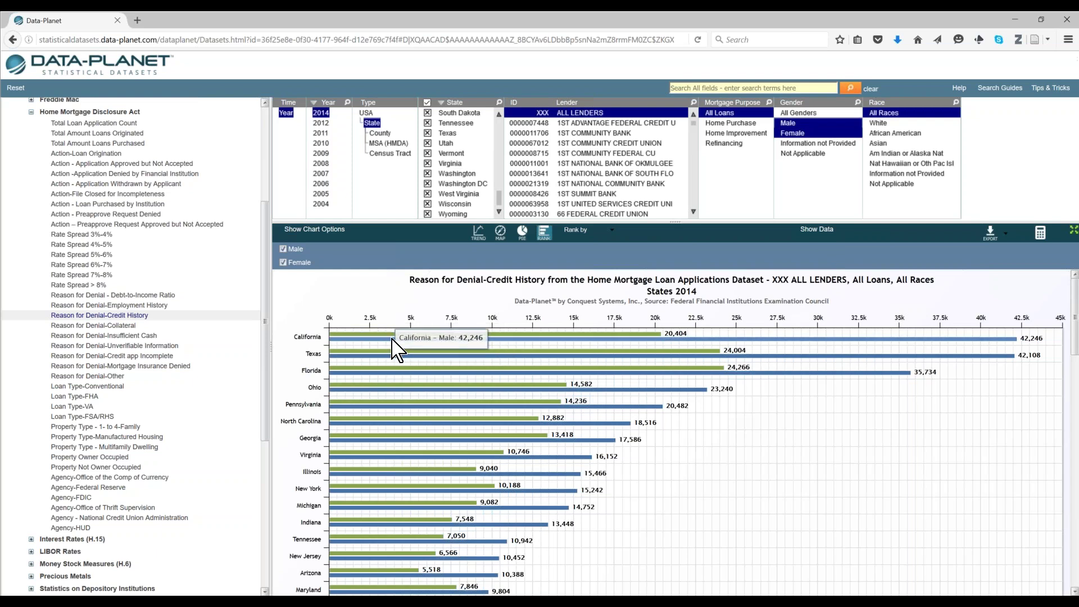
scroll(396, 349, down, 6)
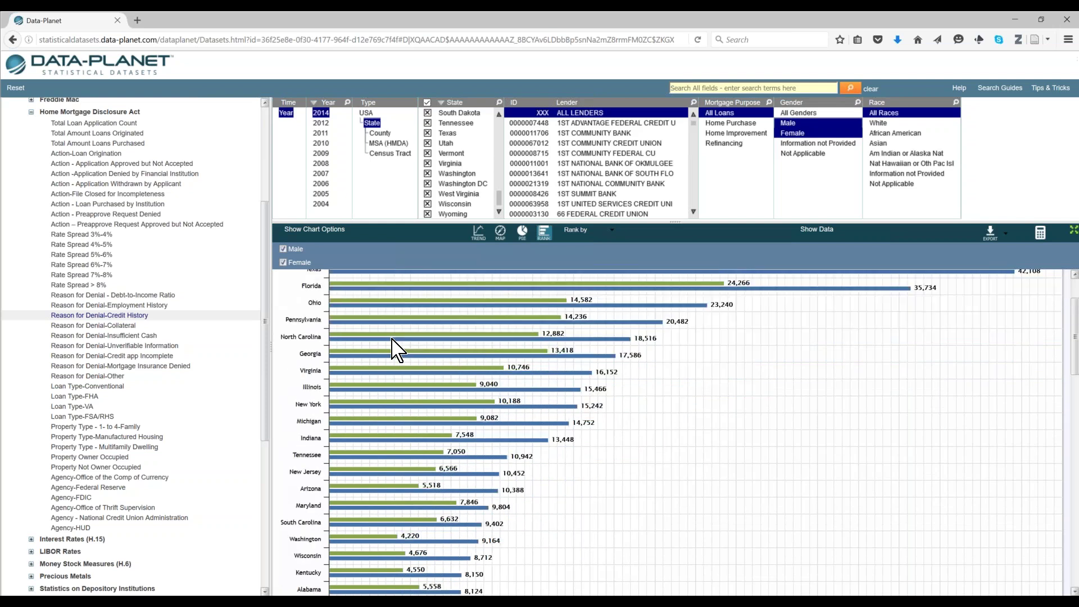
scroll(397, 349, down, 1)
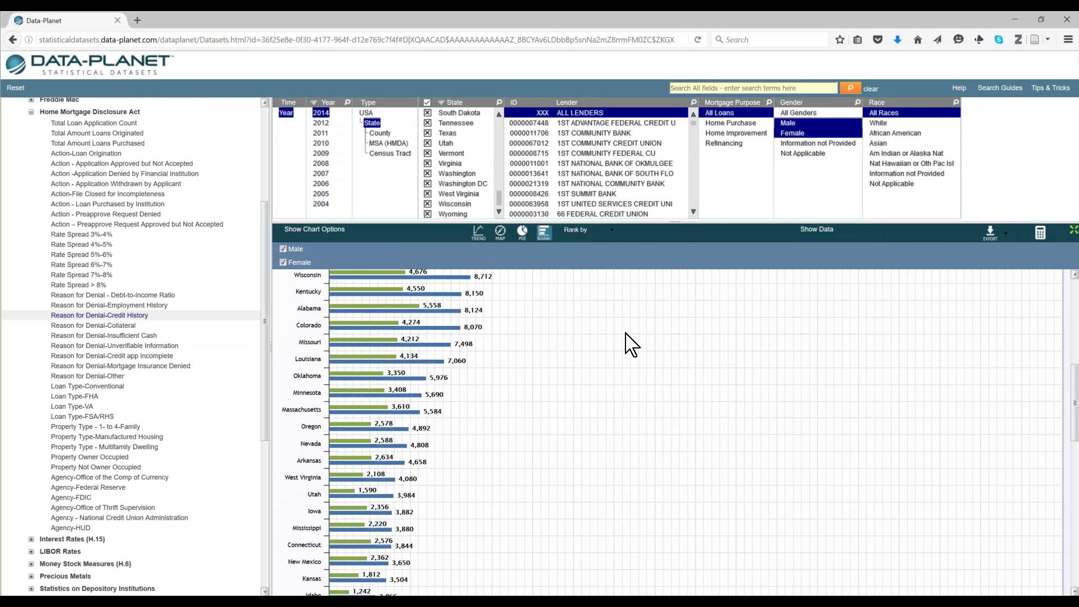
scroll(631, 343, up, 8)
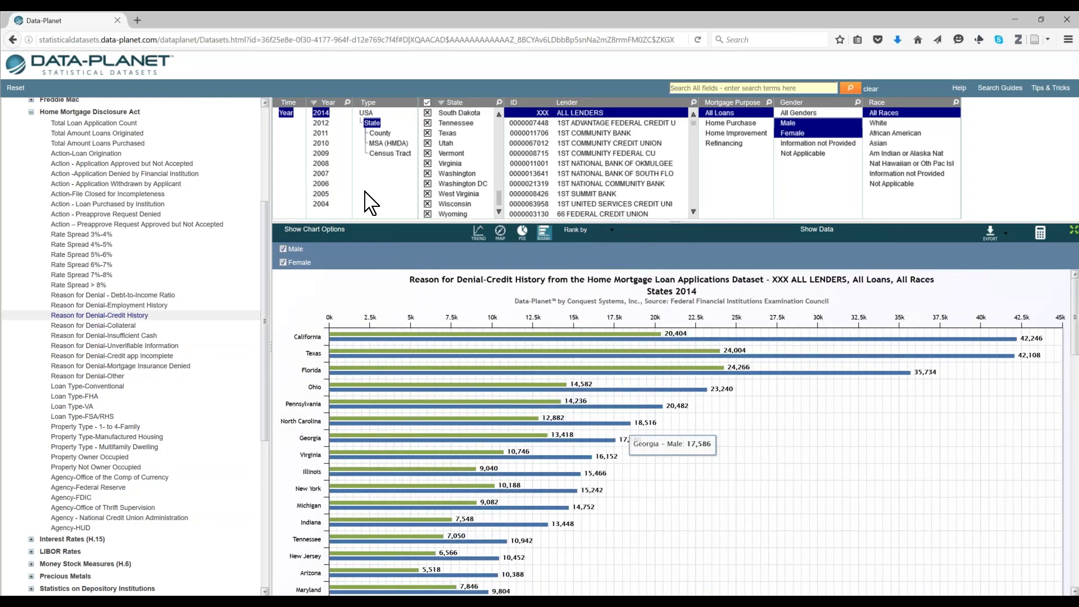
Switch the Male and Female credit history denial ranking to county level for Maryland and inspect its counties.
key(Down)
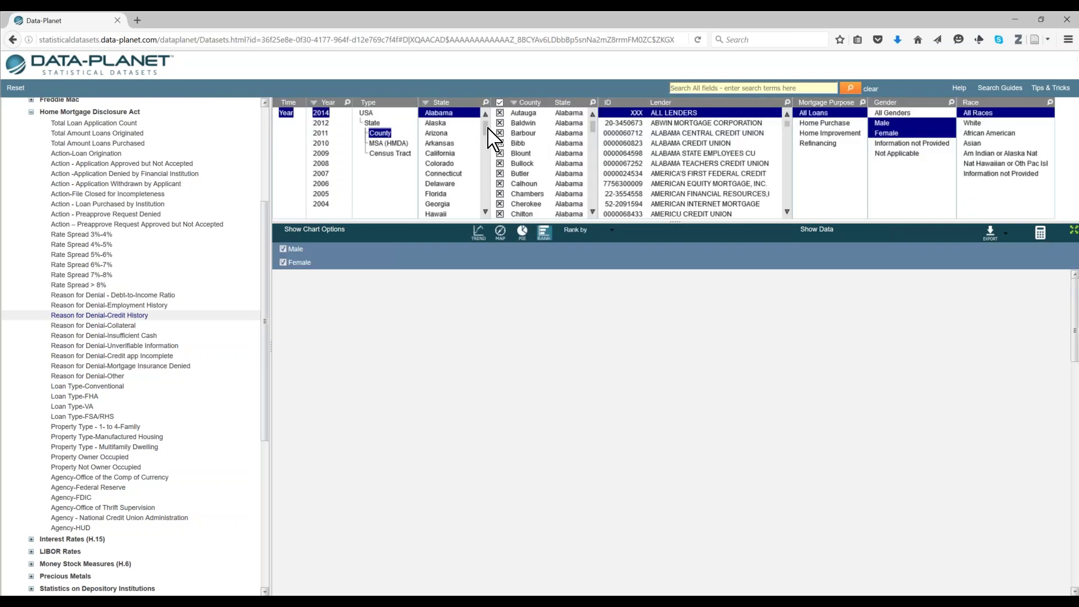
drag(488, 128, 488, 159)
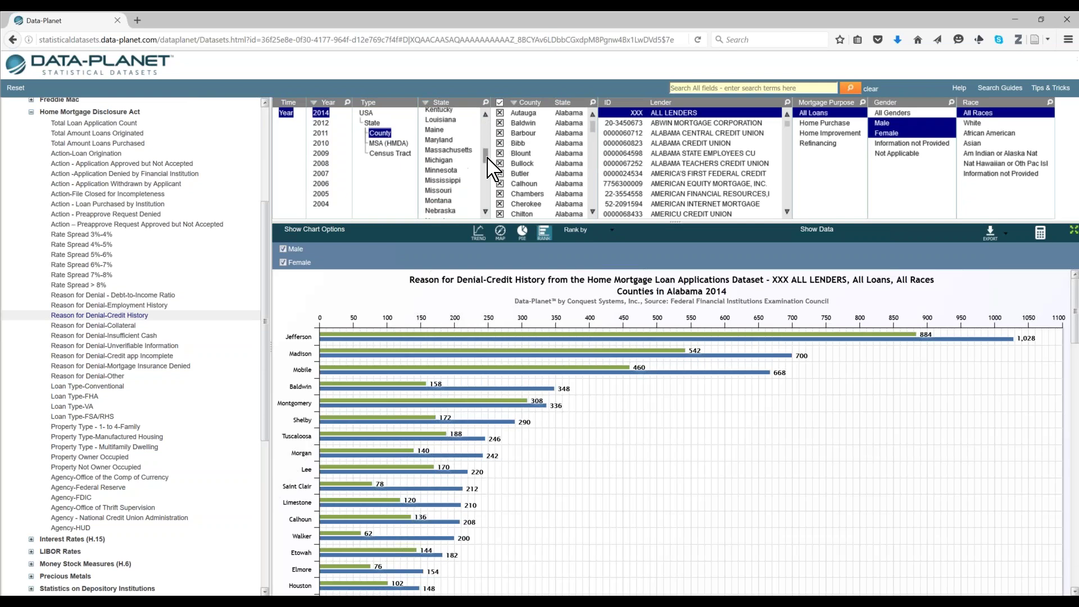
click(444, 140)
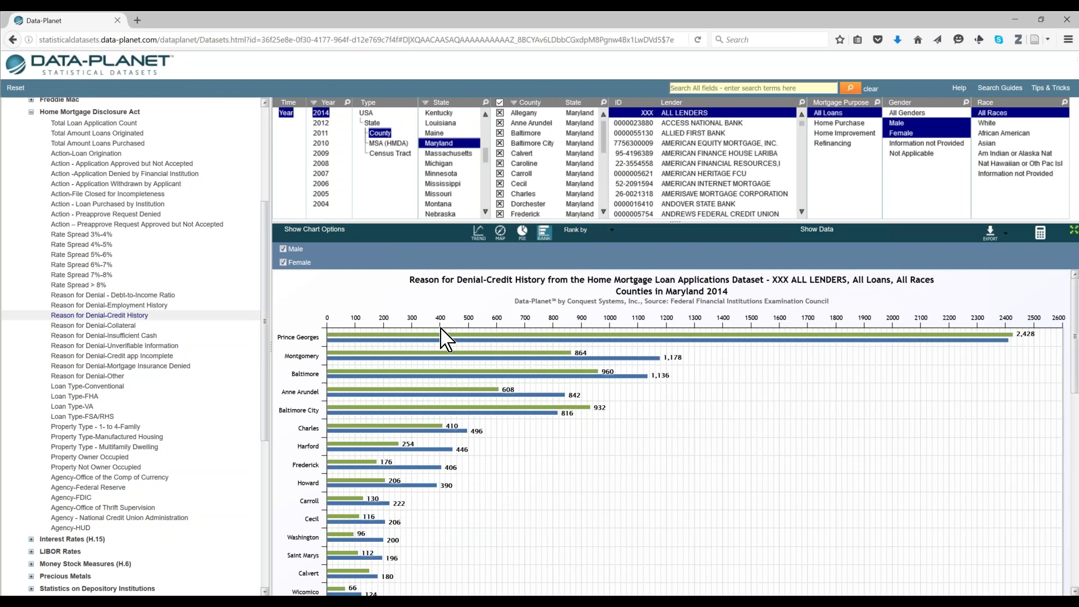
mouse_move(437, 344)
scroll(304, 371, down, 1)
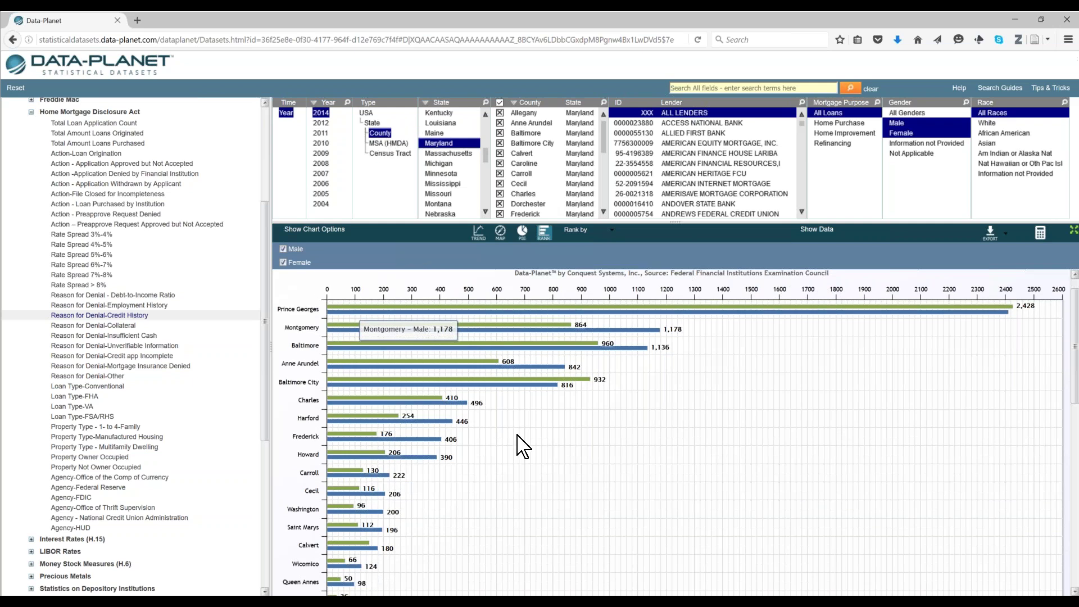
Rank the credit history denials by Lender for Montgomery County, Maryland, and look through the lender list.
click(573, 231)
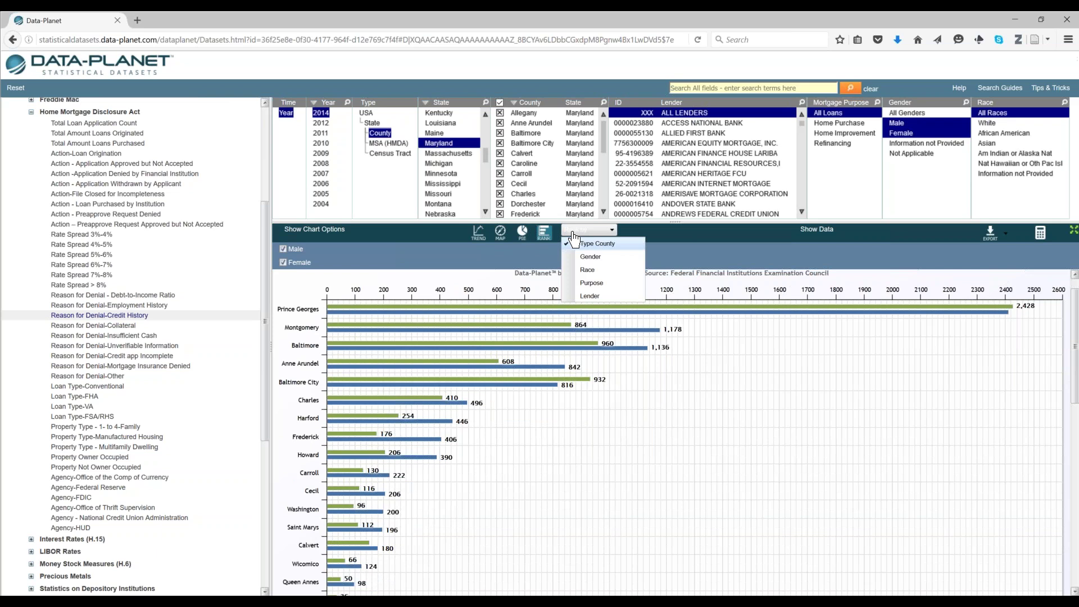
click(588, 296)
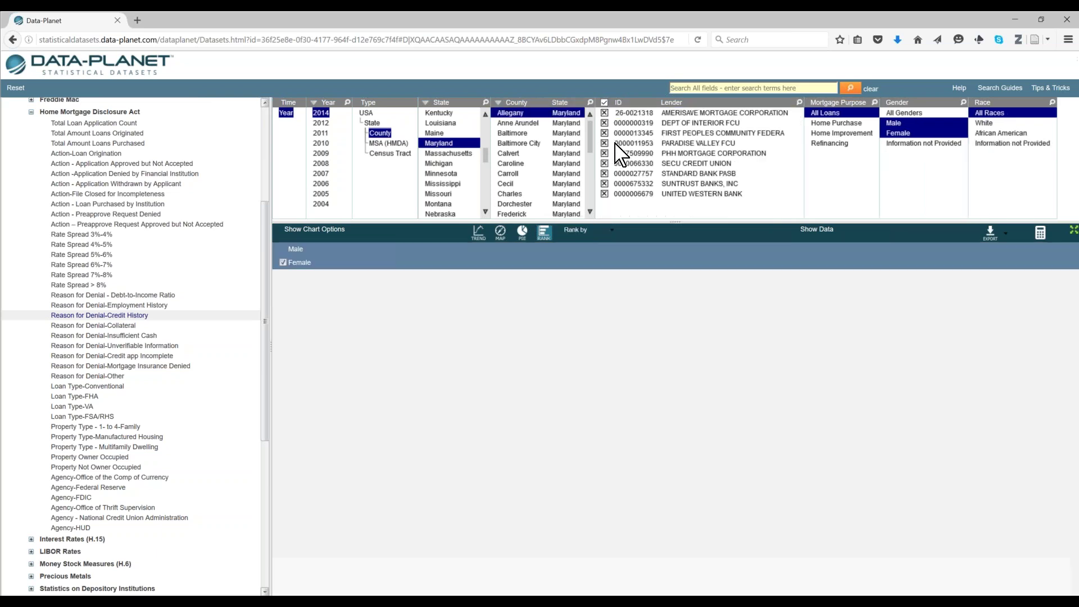
scroll(556, 169, down, 3)
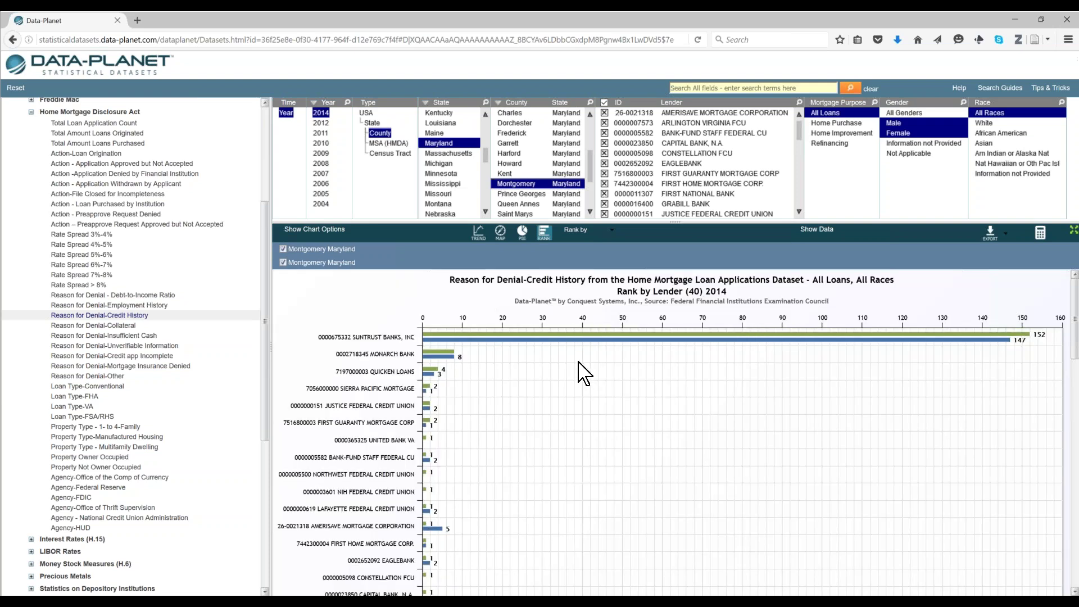
scroll(581, 373, down, 2)
scroll(579, 363, down, 5)
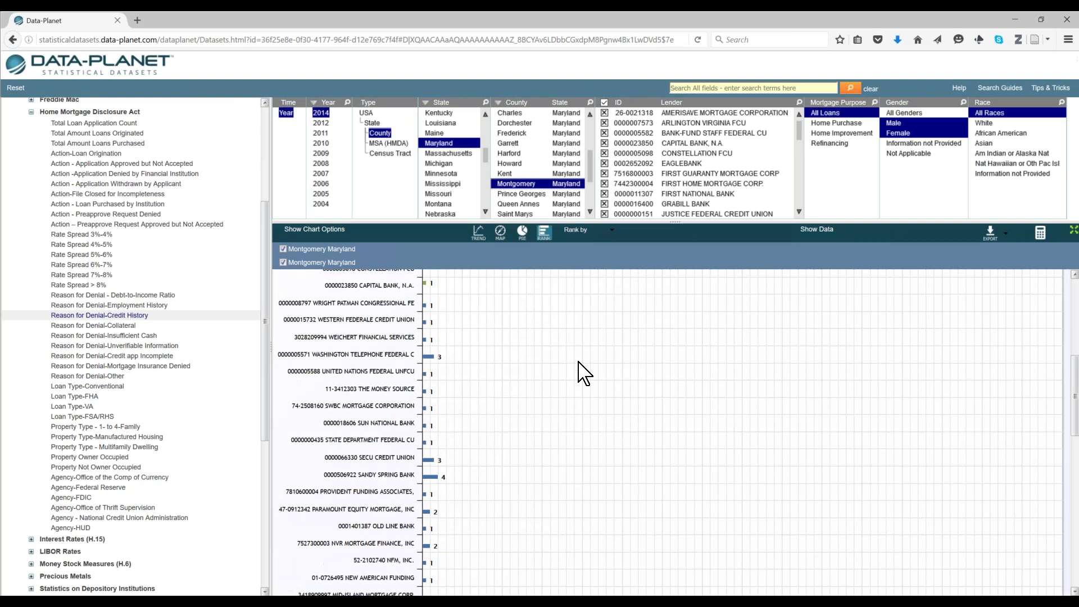
scroll(579, 361, down, 3)
scroll(578, 362, up, 8)
scroll(585, 373, up, 3)
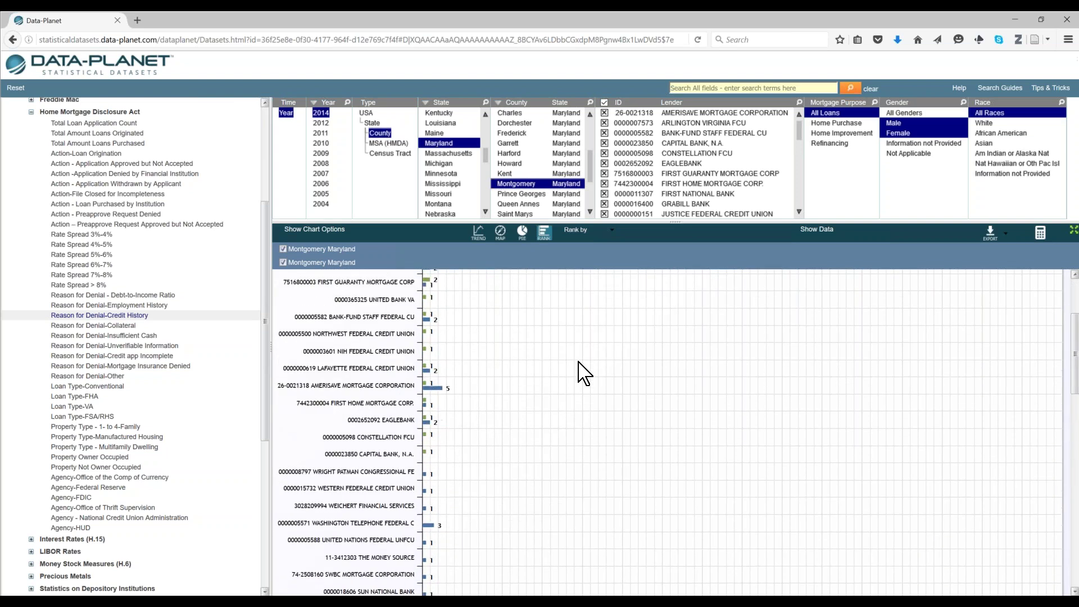
Chart the Crimes Reported dataset from Uniform Crime Reporting under Criminal Justice and Law for Montgomery County, Maryland.
click(72, 112)
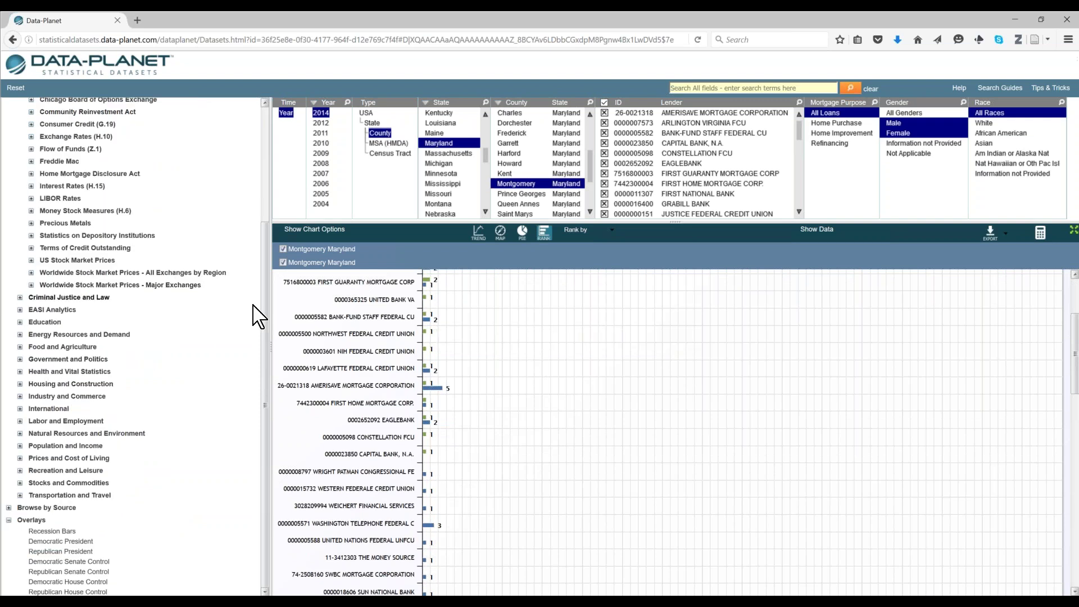
click(67, 297)
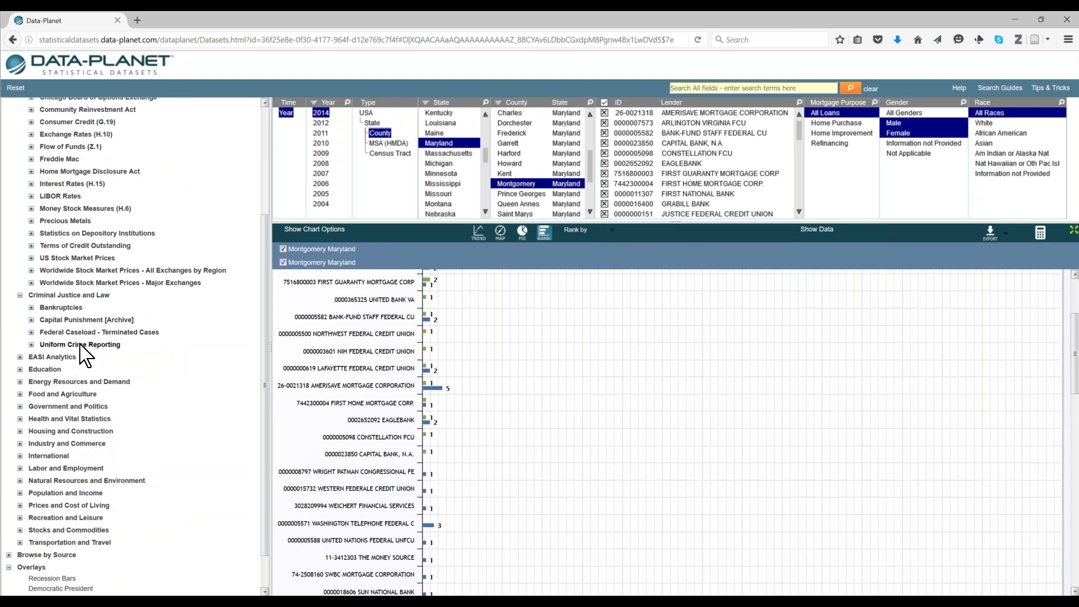
click(84, 344)
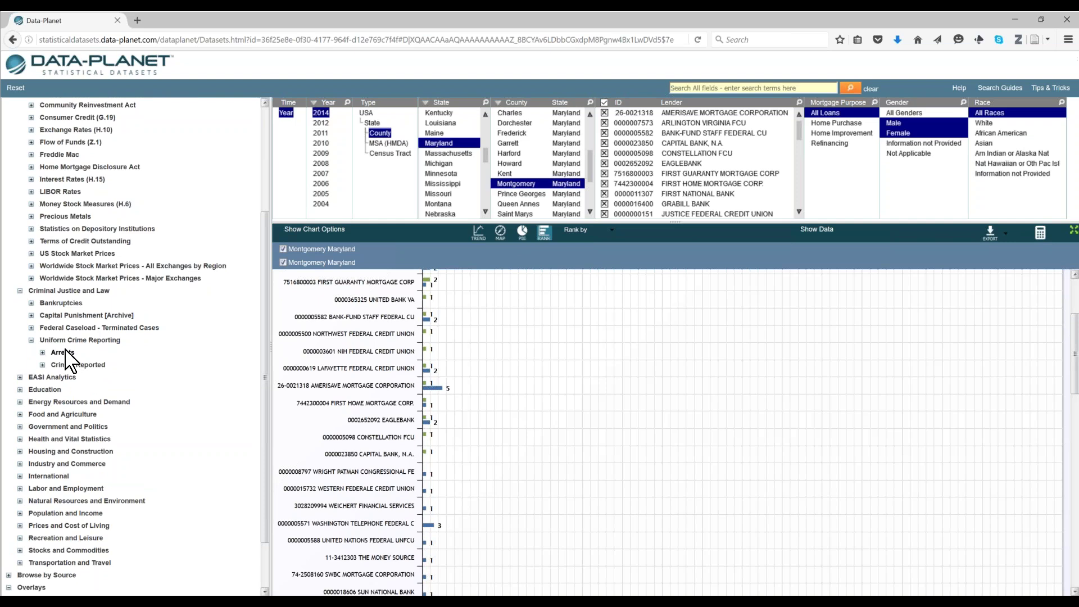
click(64, 352)
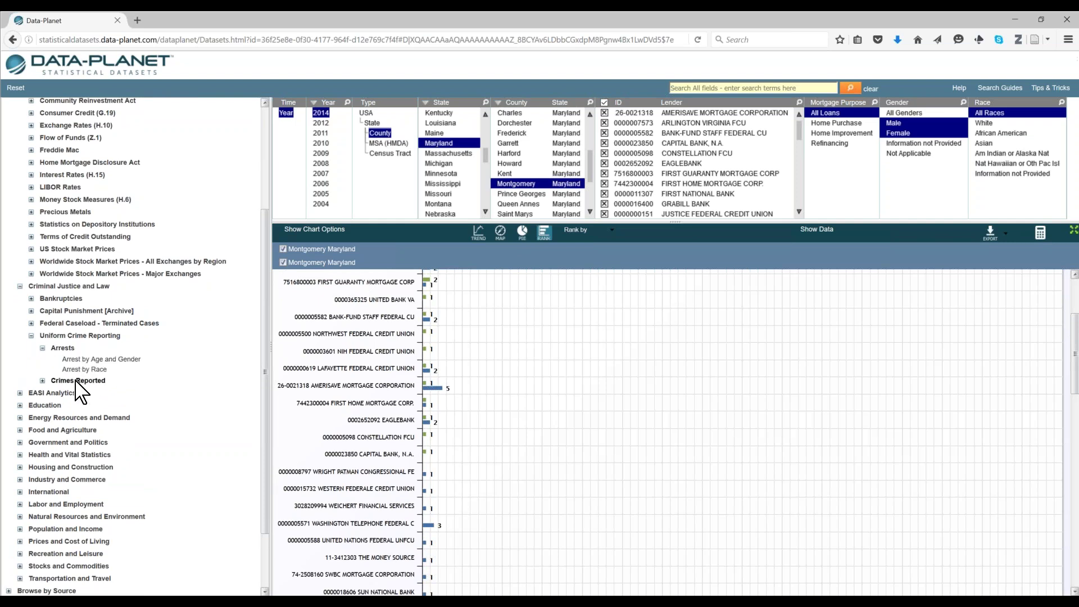
click(90, 381)
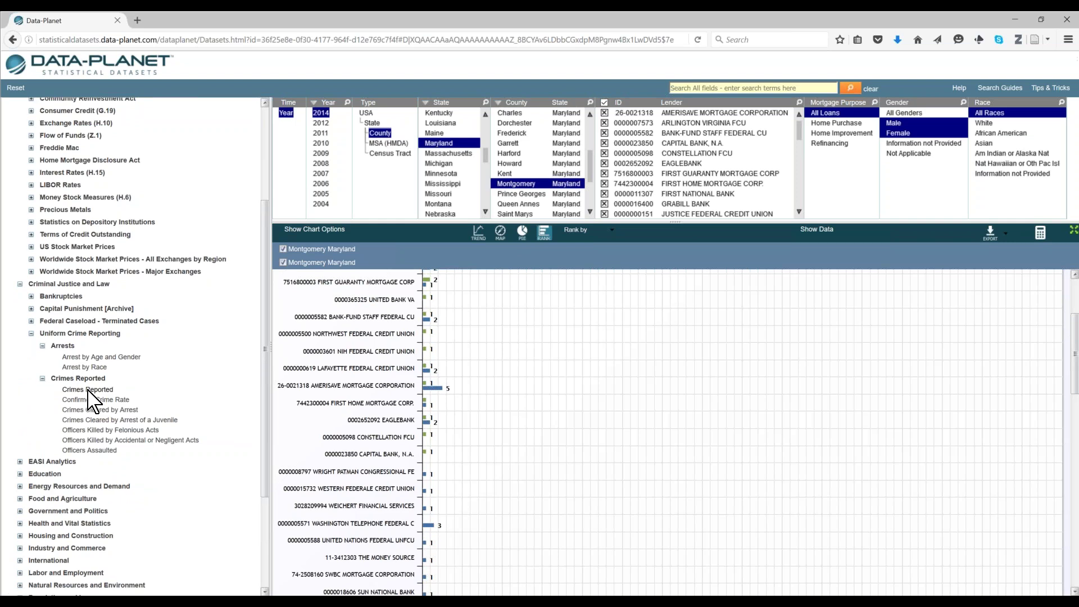
click(88, 391)
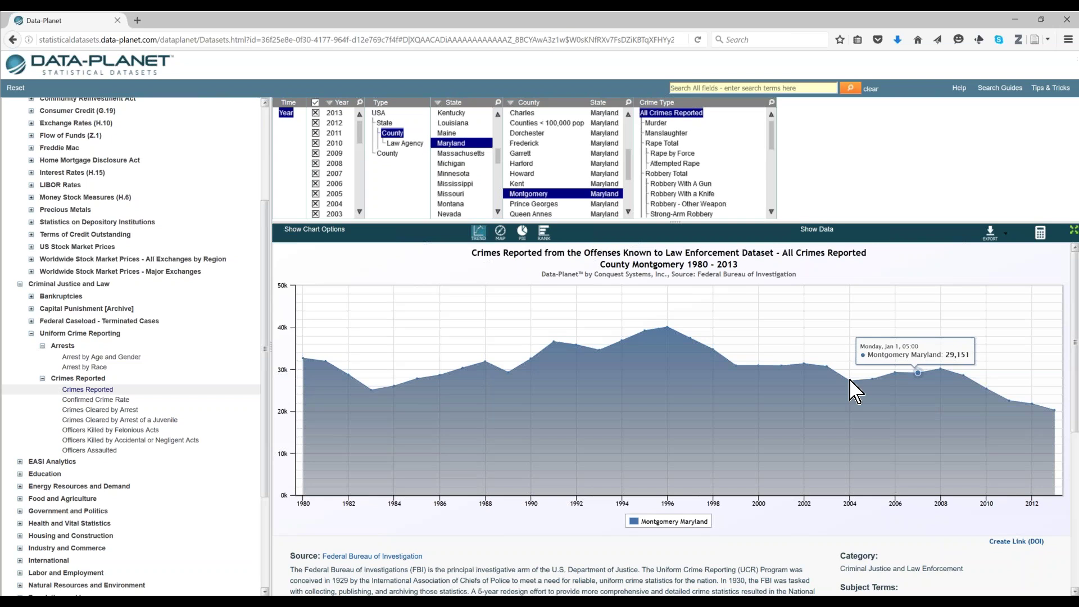
Narrow the reported crimes chart to Burglary Total and switch the county to Prince Georges, Maryland.
scroll(715, 177, down, 2)
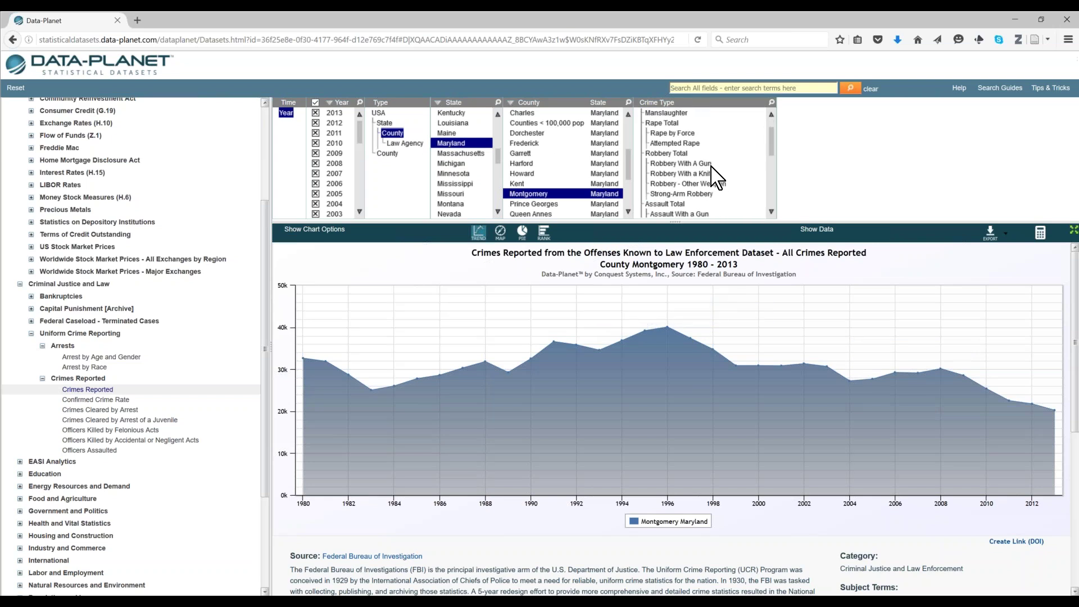
scroll(715, 177, down, 2)
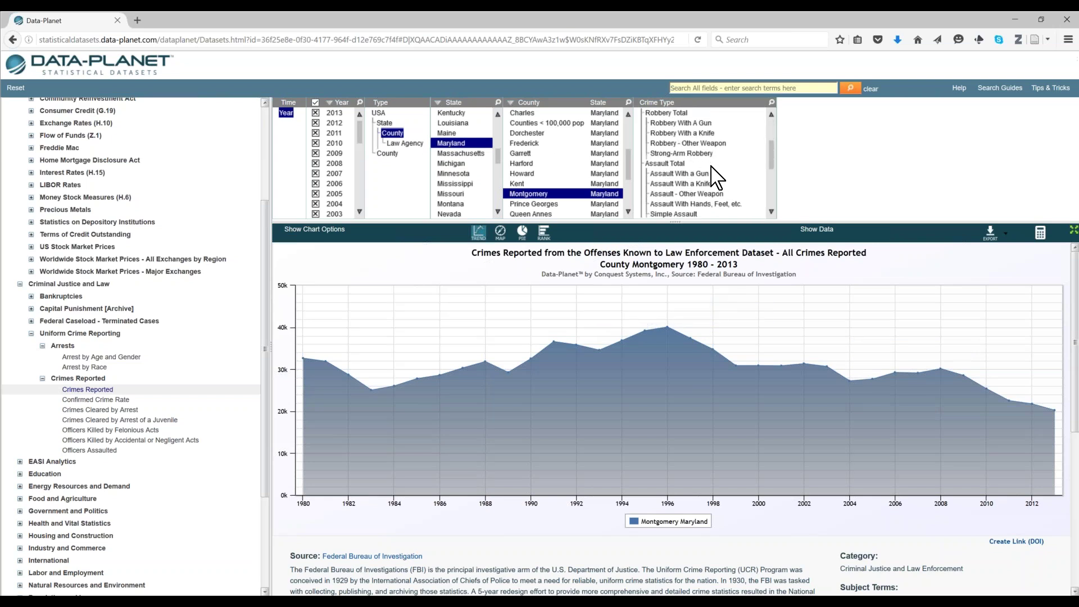
scroll(715, 177, down, 2)
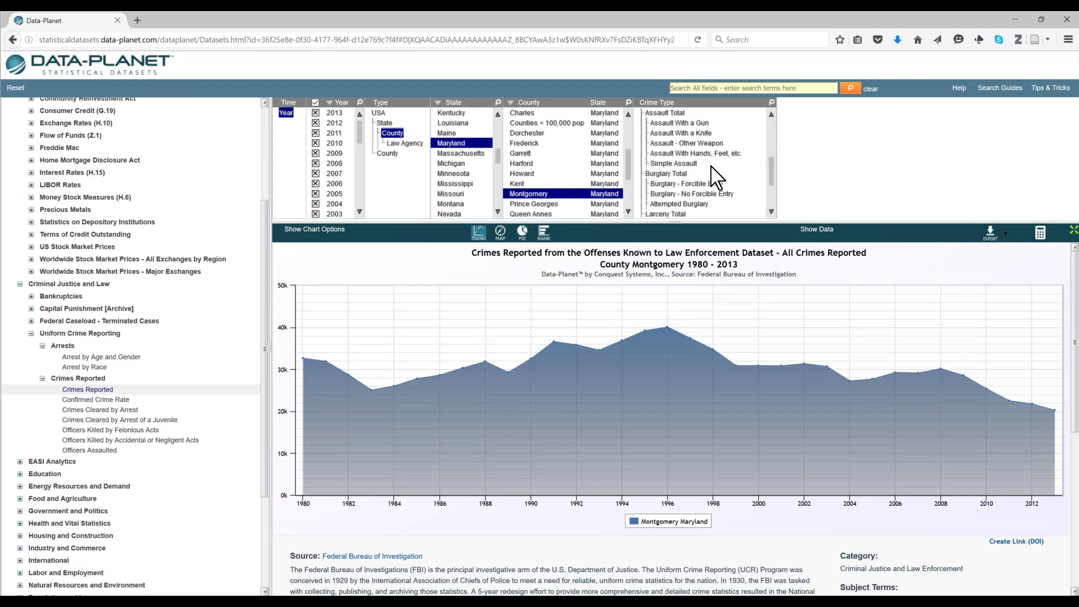
click(674, 176)
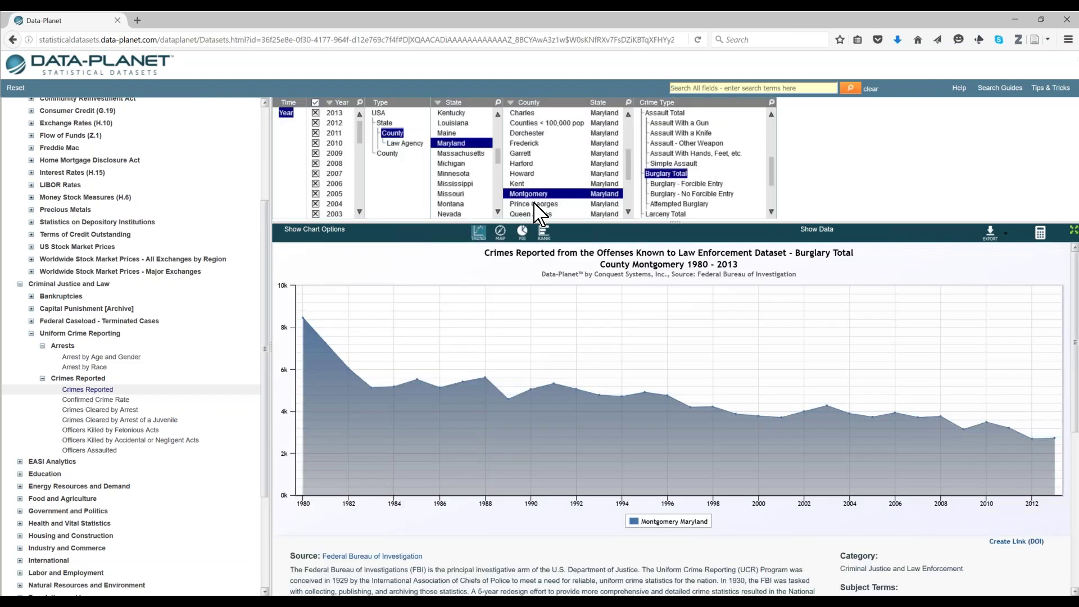
click(536, 204)
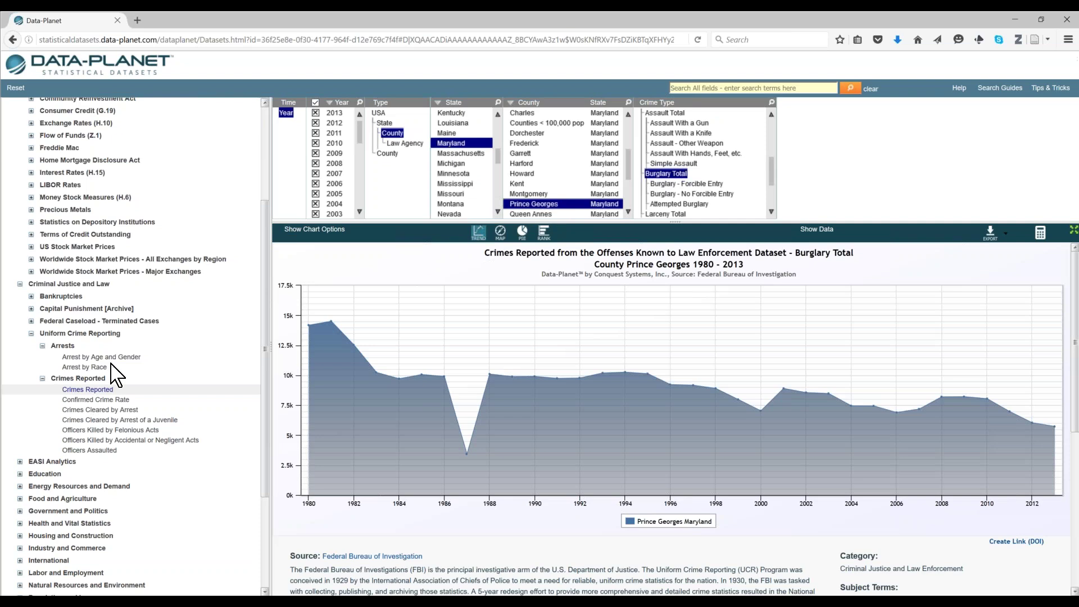
Chart burglaries at Law Agency level for the University of Maryland-College Park Police.
click(405, 143)
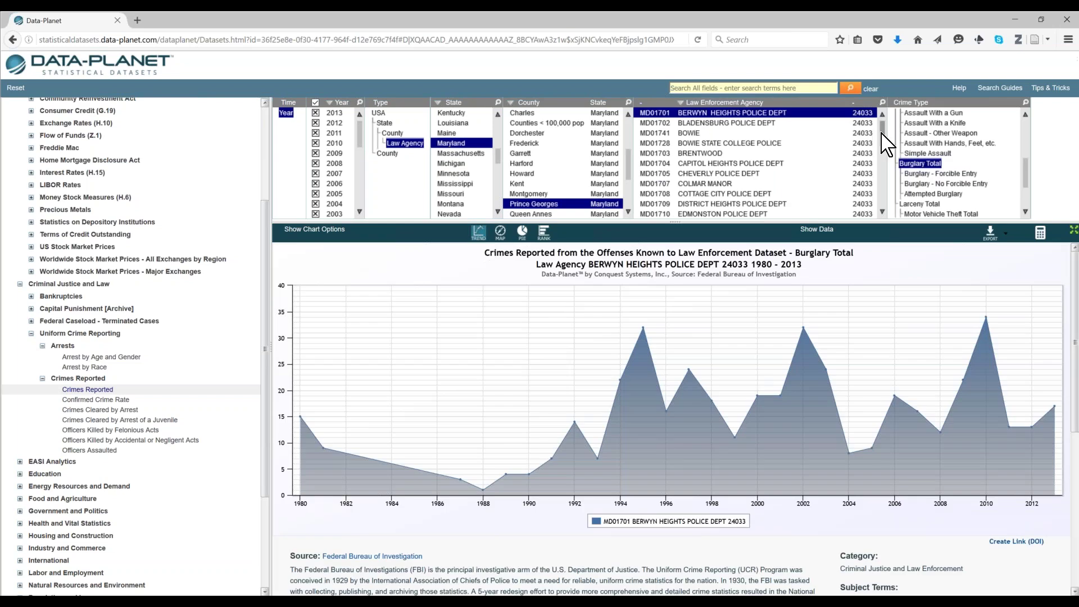
drag(883, 131, 883, 201)
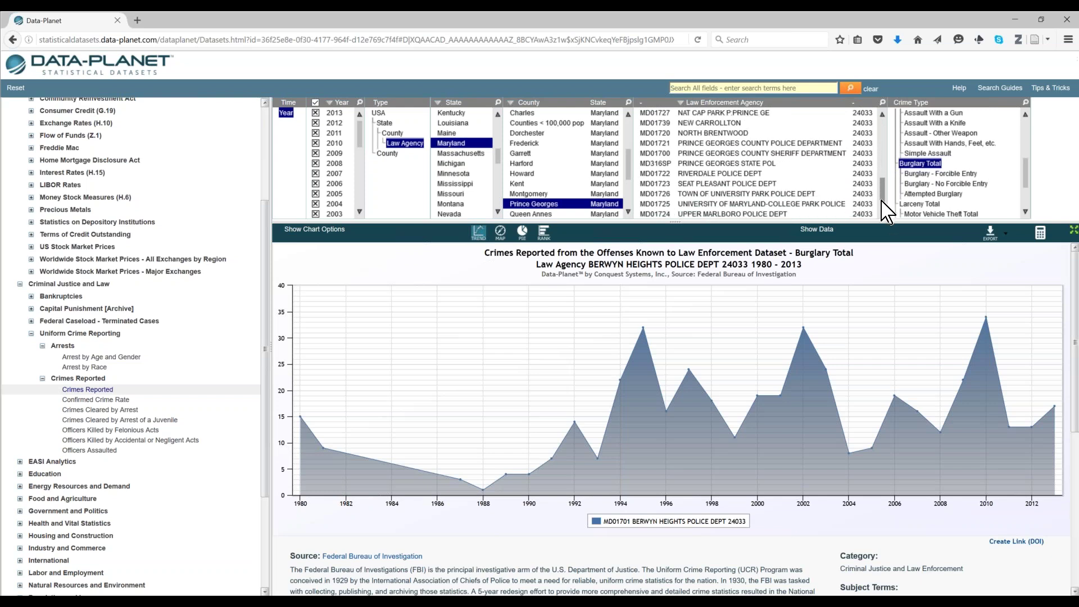
click(796, 205)
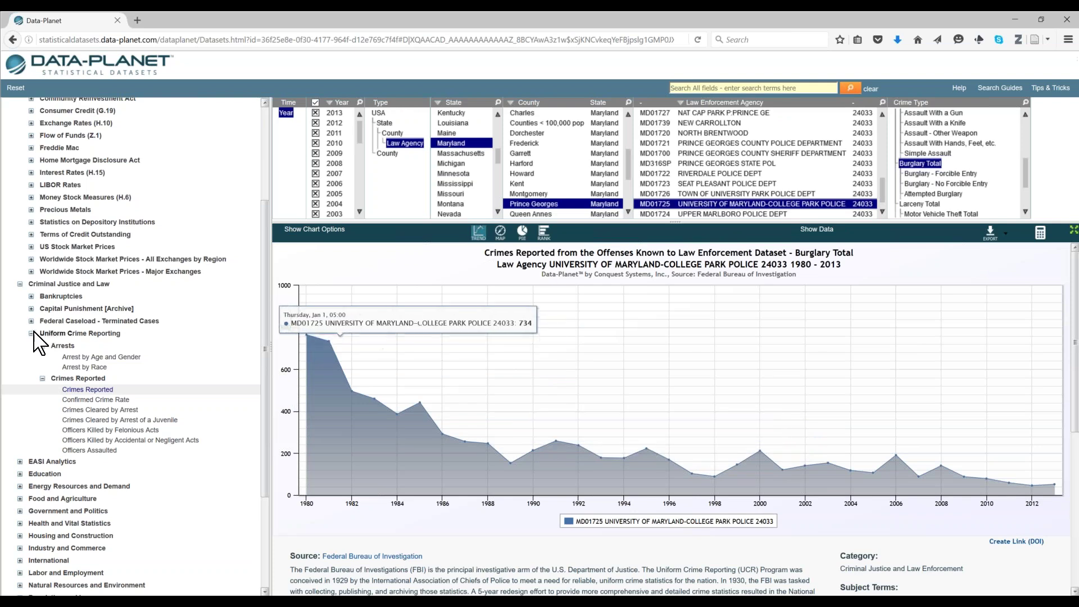
Rank all states for 2013 by the reported crime type Auto Theft.
click(31, 333)
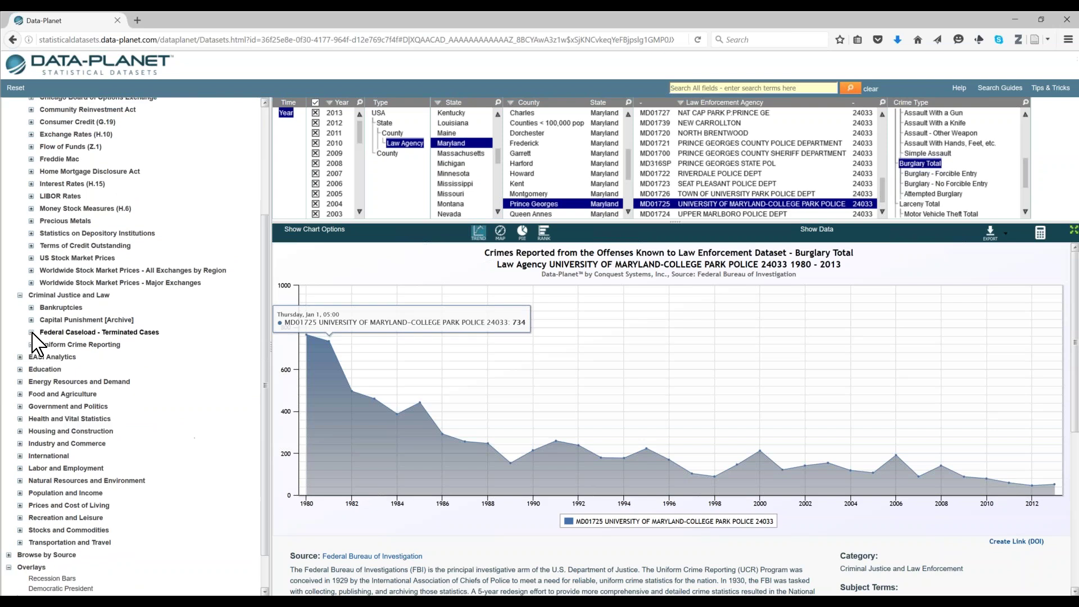
click(385, 122)
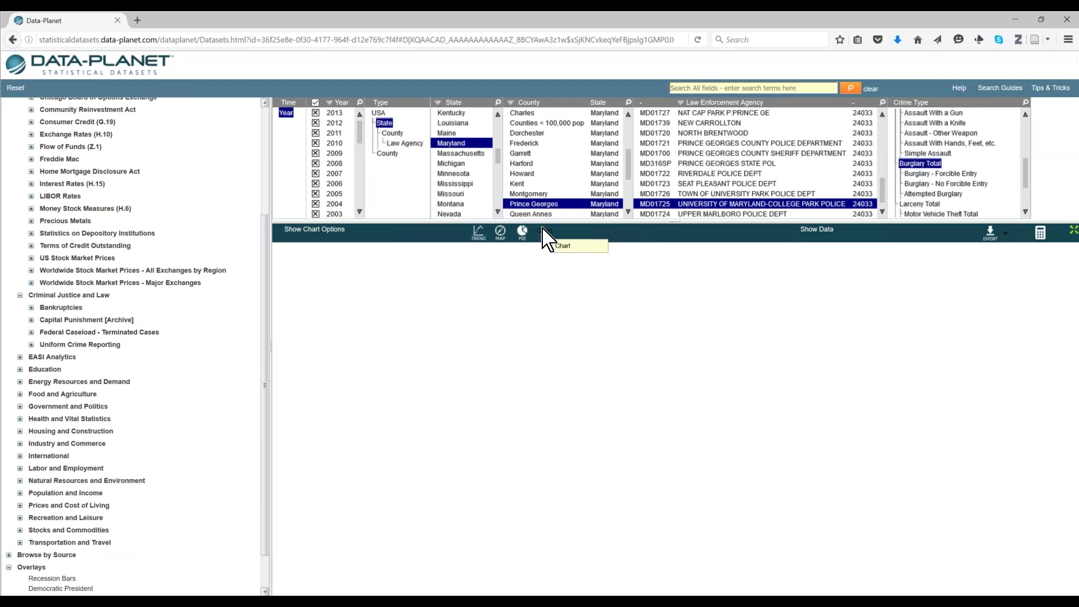
scroll(963, 163, down, 2)
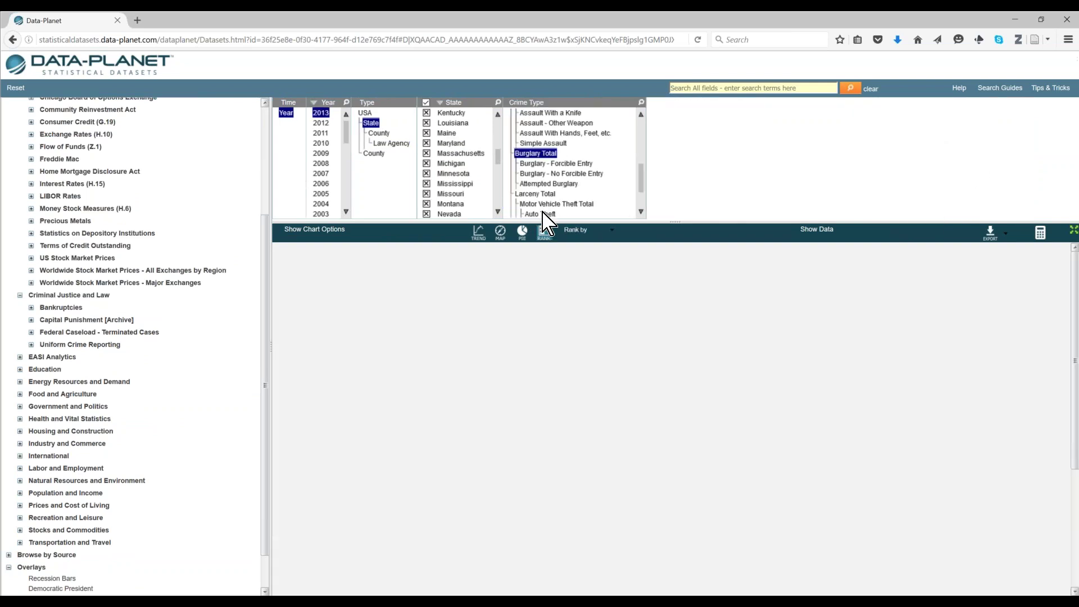
click(541, 214)
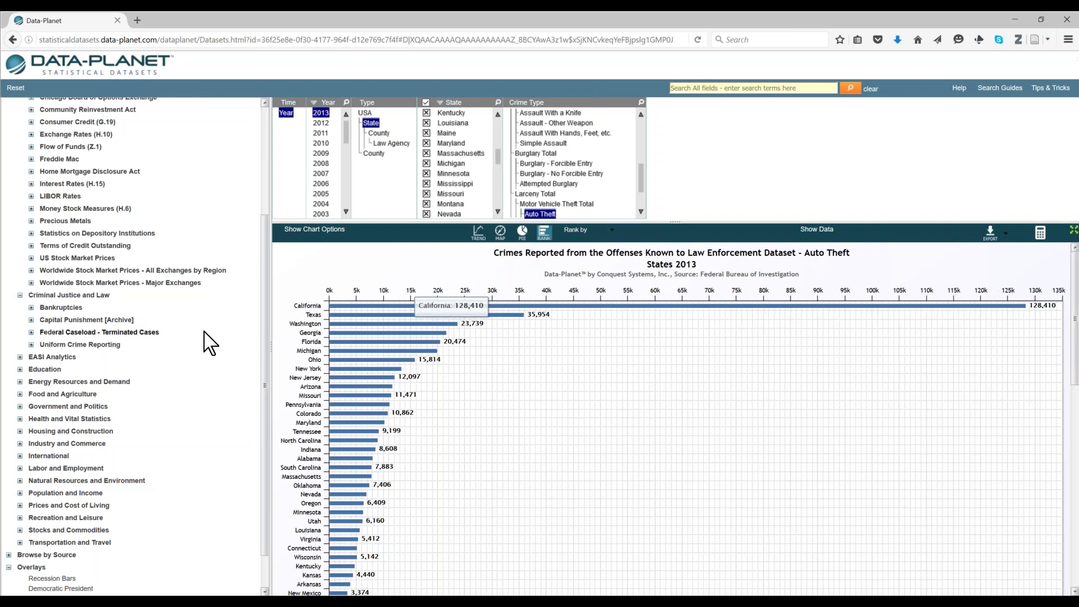
Add Total Automobiles Registered from the Registered Vehicles data under Transportation and Travel to the auto theft ranking.
scroll(208, 343, down, 1)
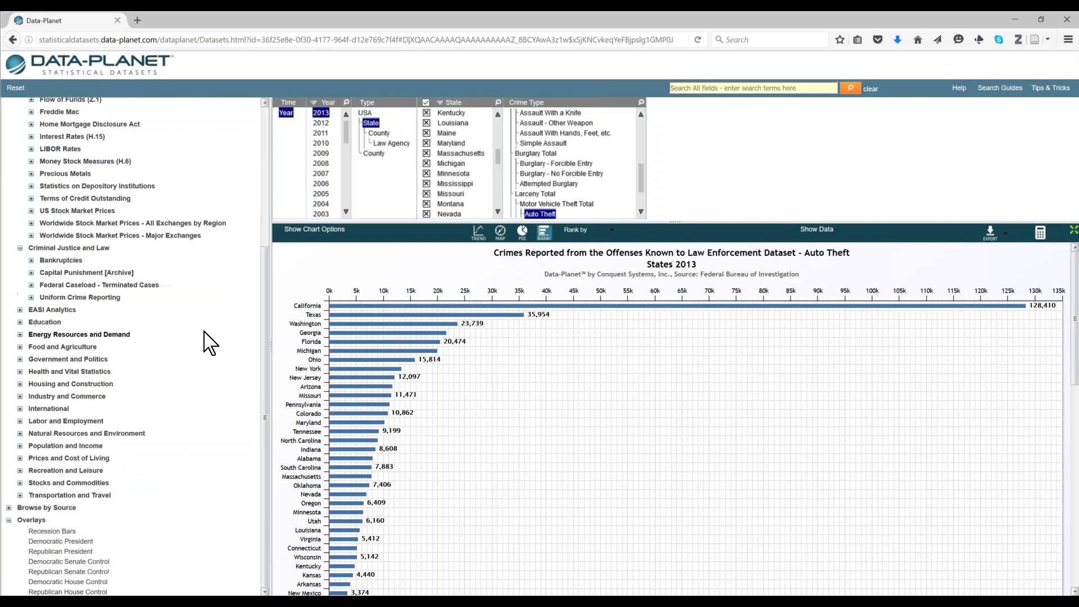
click(73, 494)
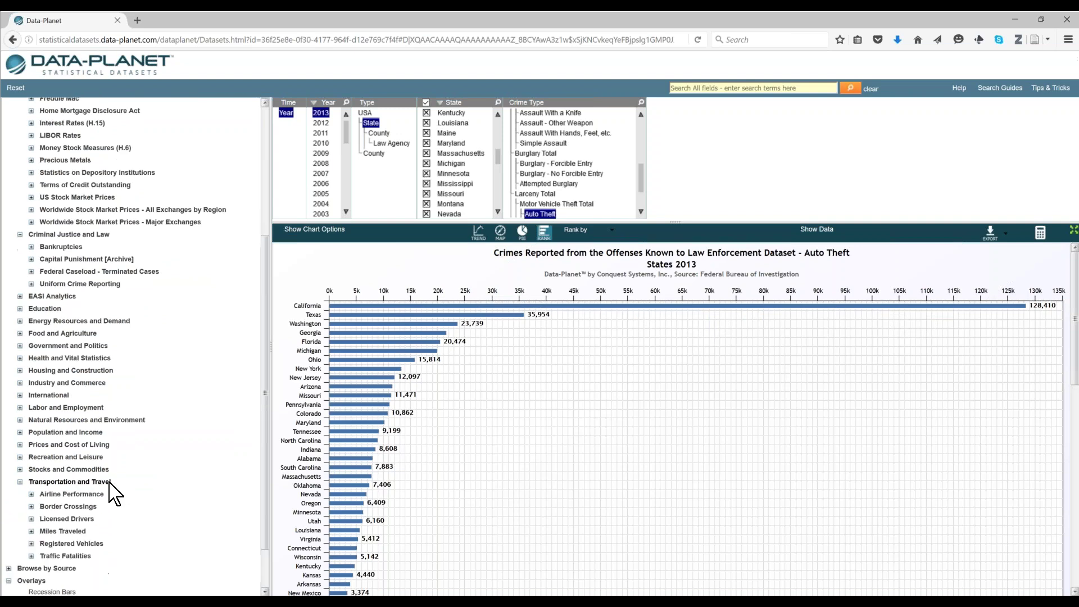
click(56, 543)
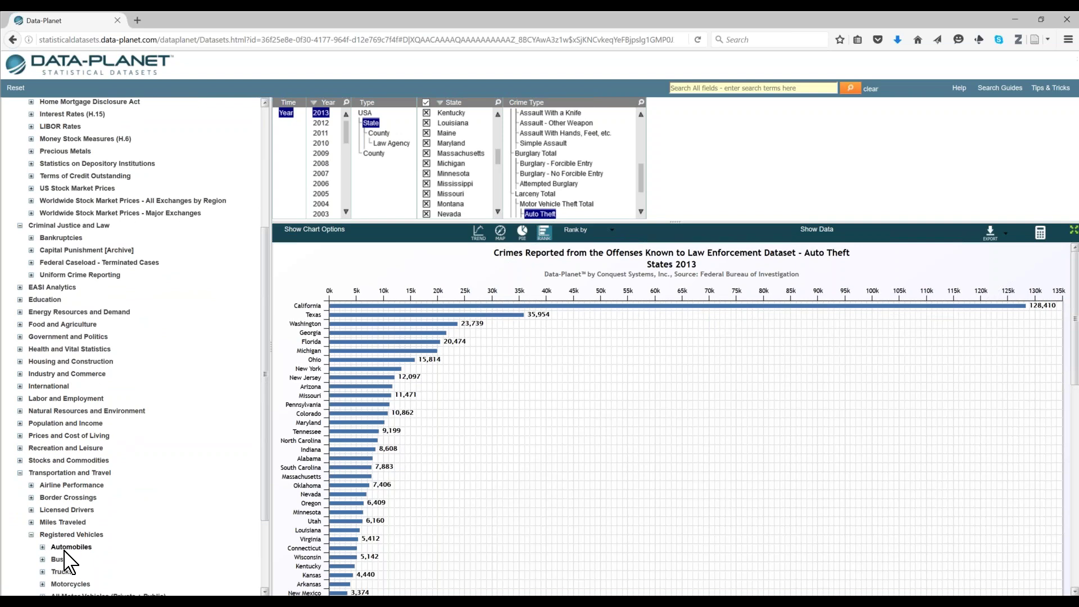
click(67, 548)
click(95, 558)
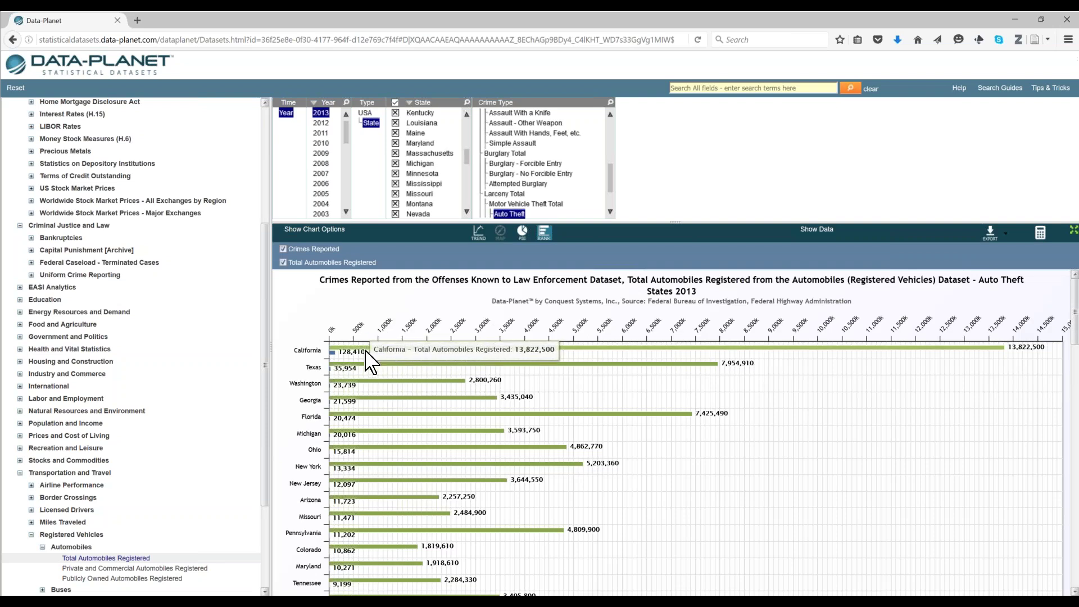
Show the data table and build the derived column formula C1 / C2 * 1000 from crimes reported and automobiles registered.
mouse_move(334, 364)
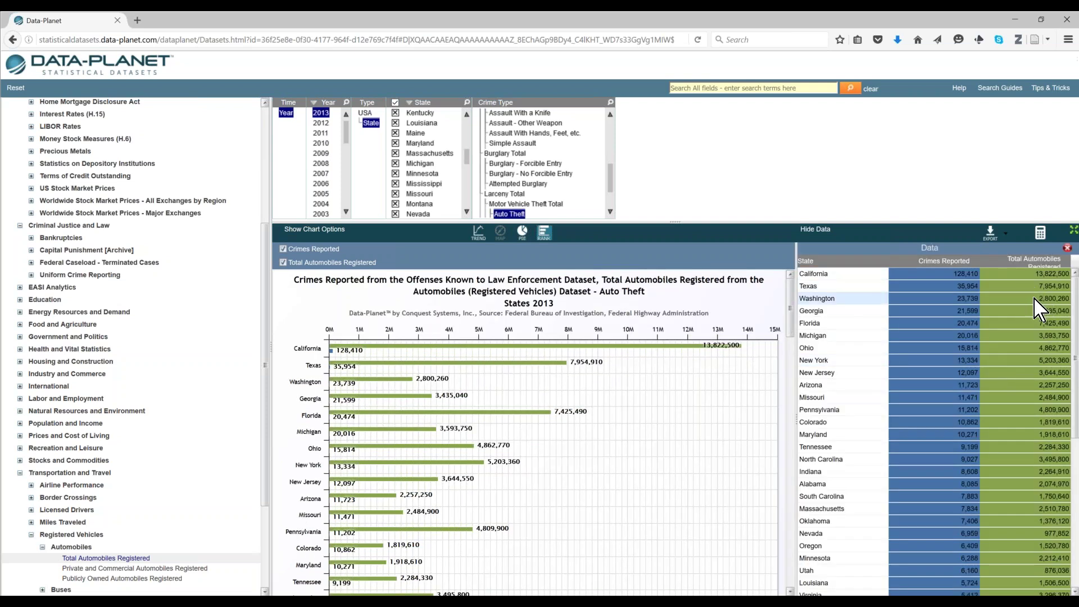
click(1041, 233)
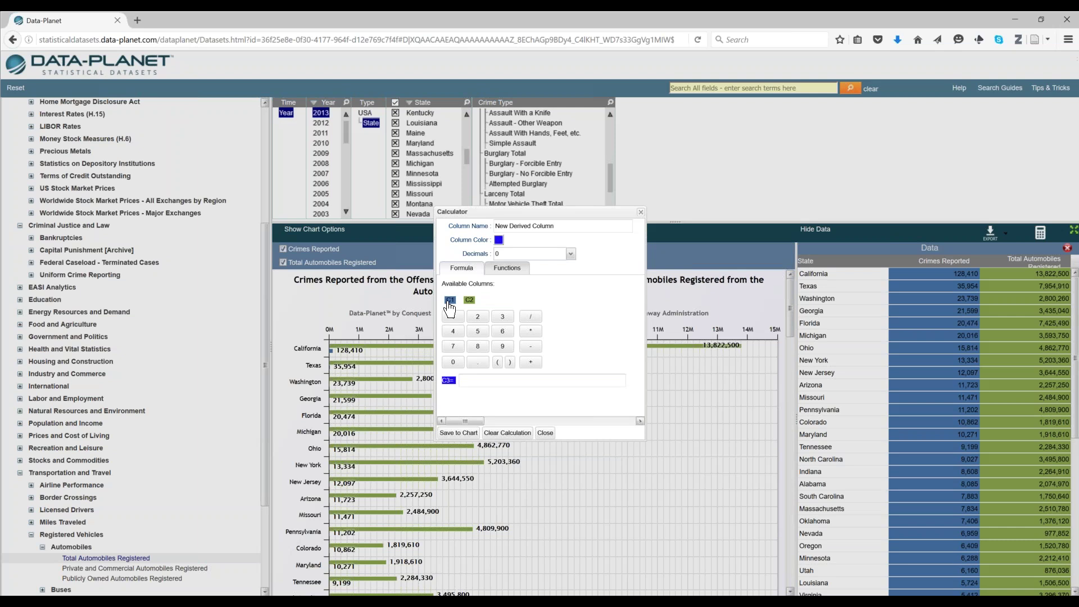
click(450, 300)
click(471, 300)
click(533, 333)
click(454, 318)
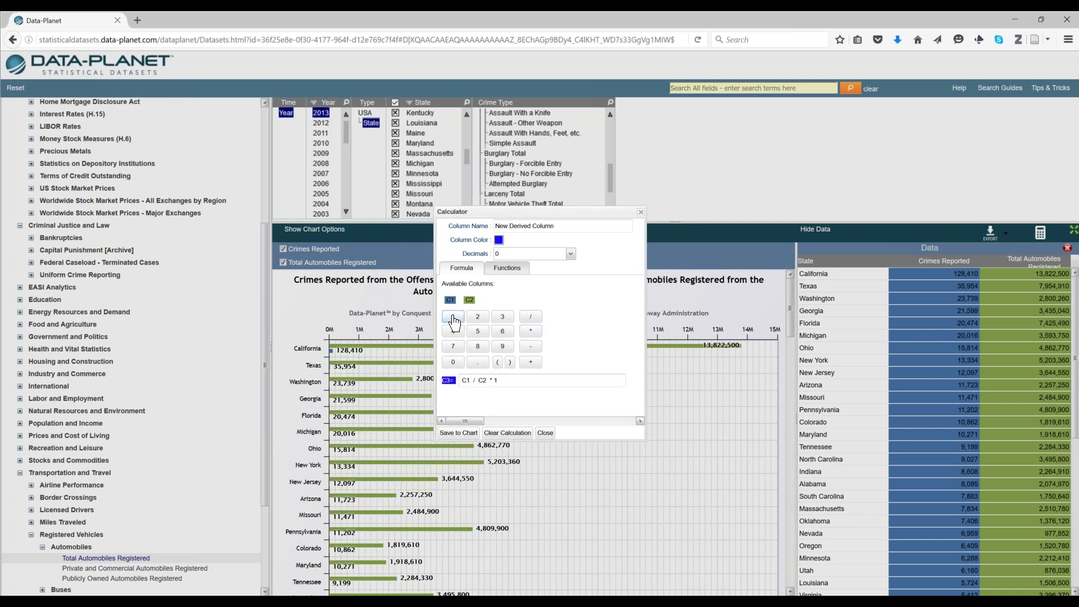
click(454, 362)
click(454, 362)
click(454, 363)
Set the derived column to 2 decimals, name it "Cars Stolen vs Cars Reg" and save it to the chart.
click(571, 255)
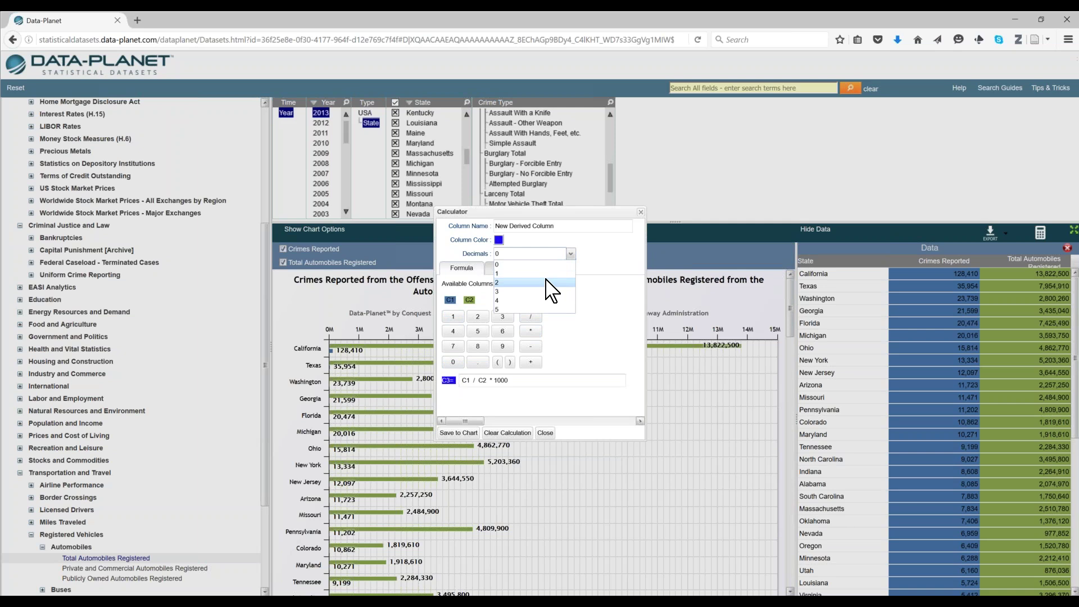
click(544, 281)
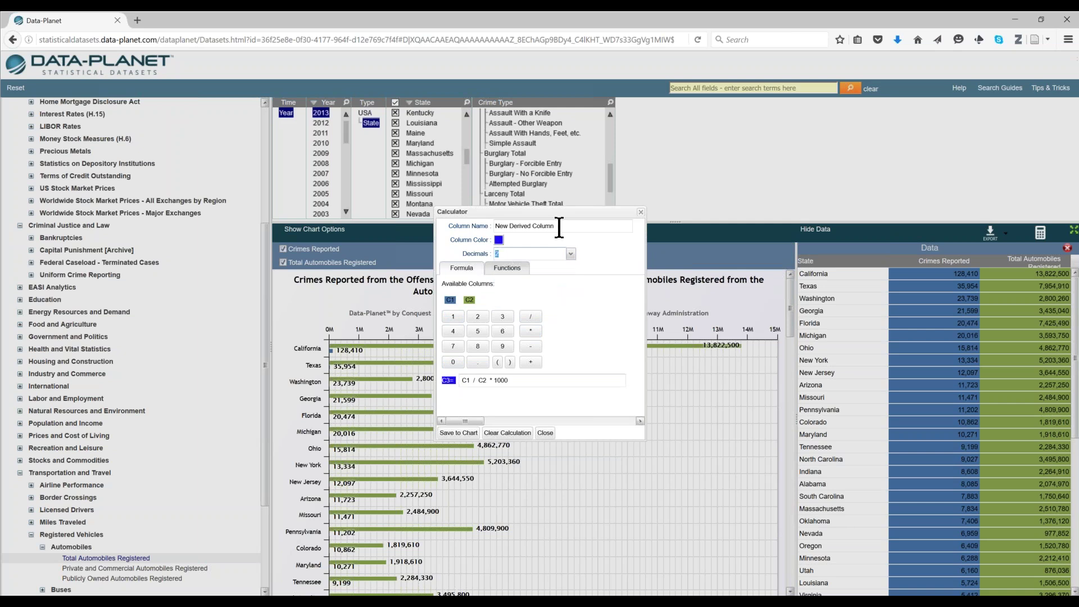
drag(560, 226, 455, 230)
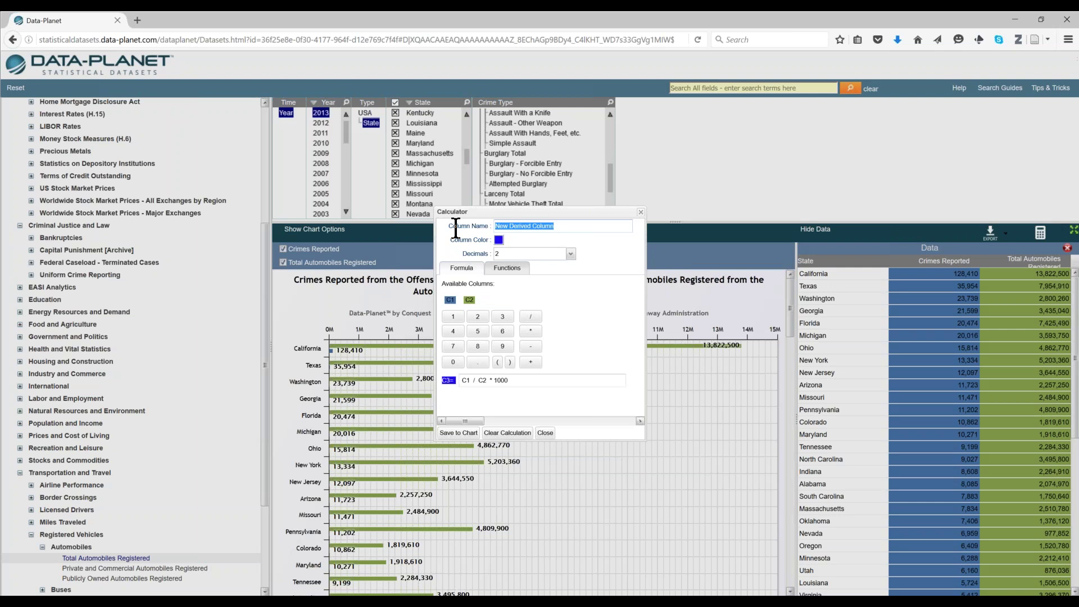
text(Cars Stolen vs Cars Reg)
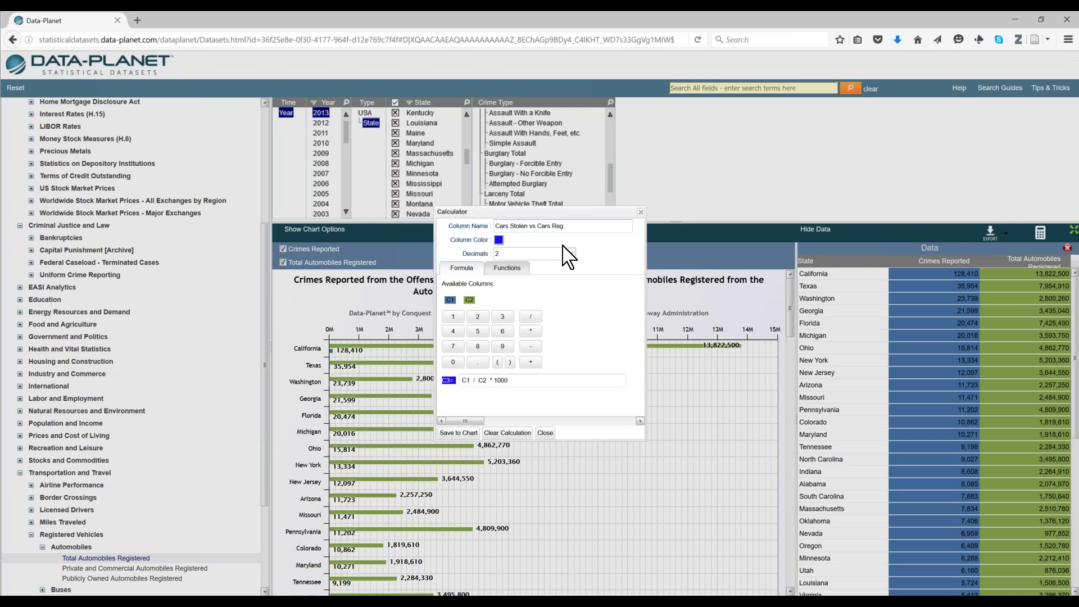
click(464, 435)
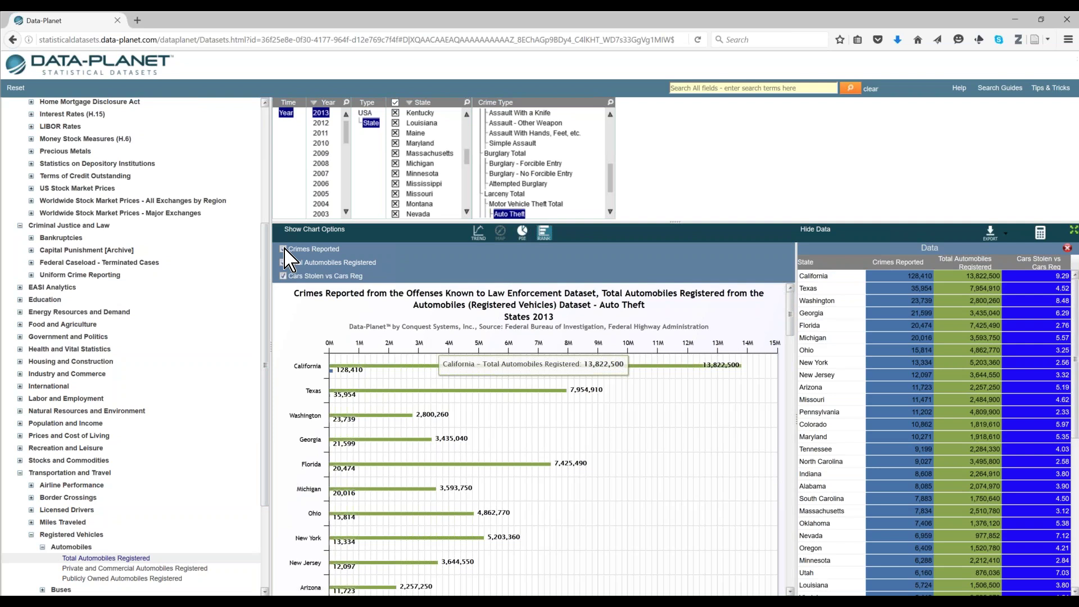
Show only the Cars Stolen vs Cars Reg series in the chart and sort the states by it from highest to lowest.
click(284, 249)
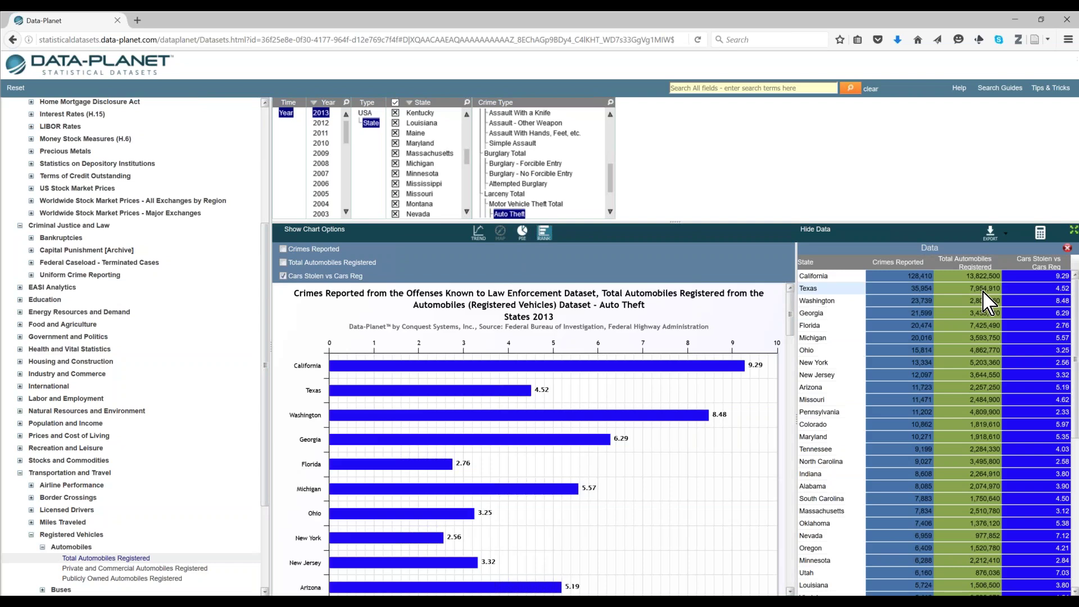
click(1044, 264)
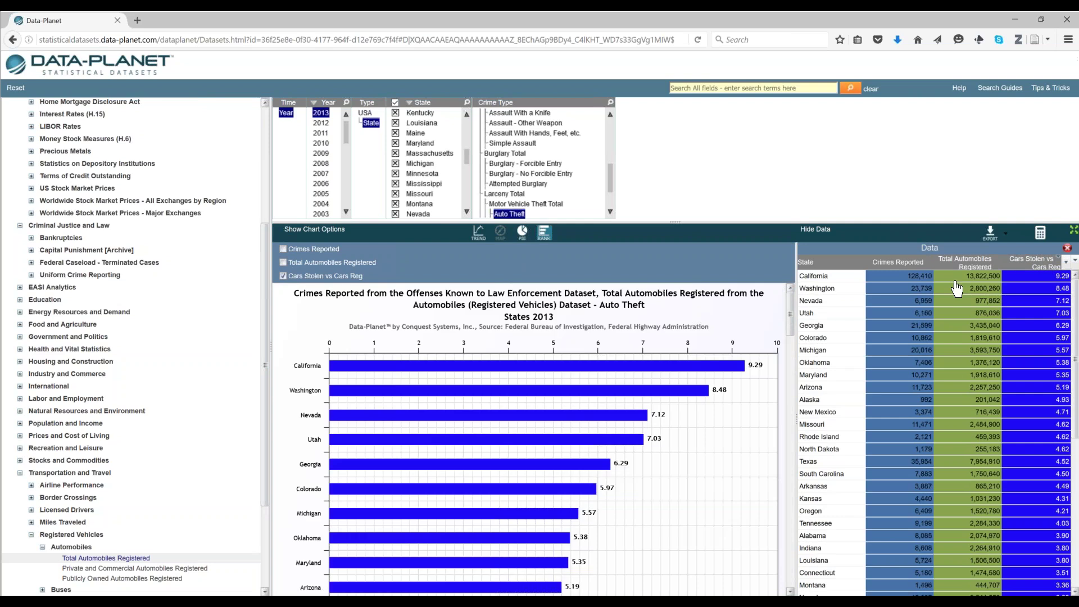
mouse_move(726, 373)
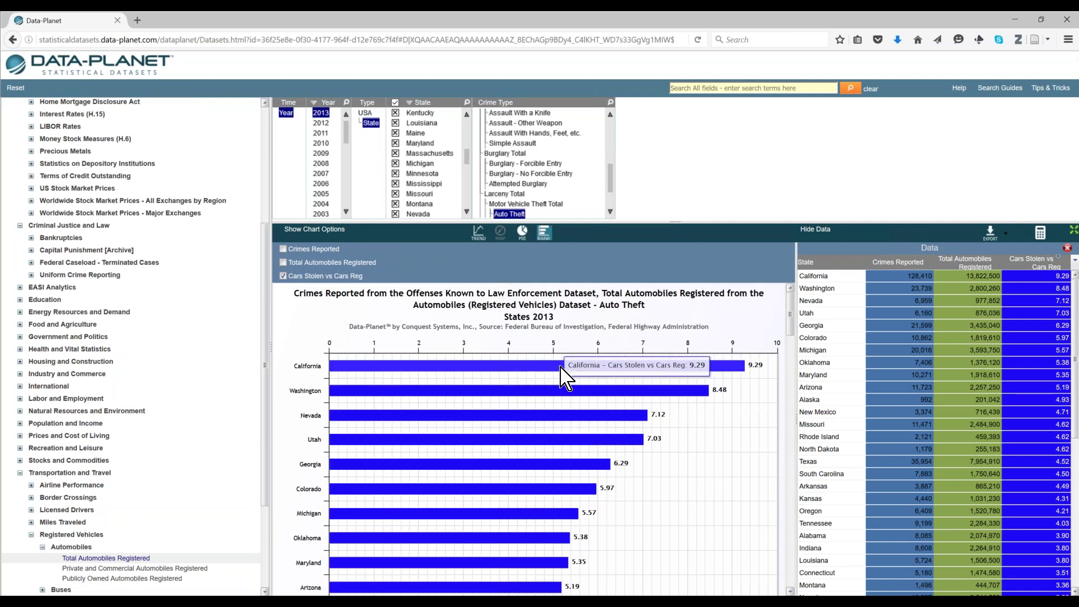
scroll(565, 373, down, 2)
scroll(564, 376, up, 2)
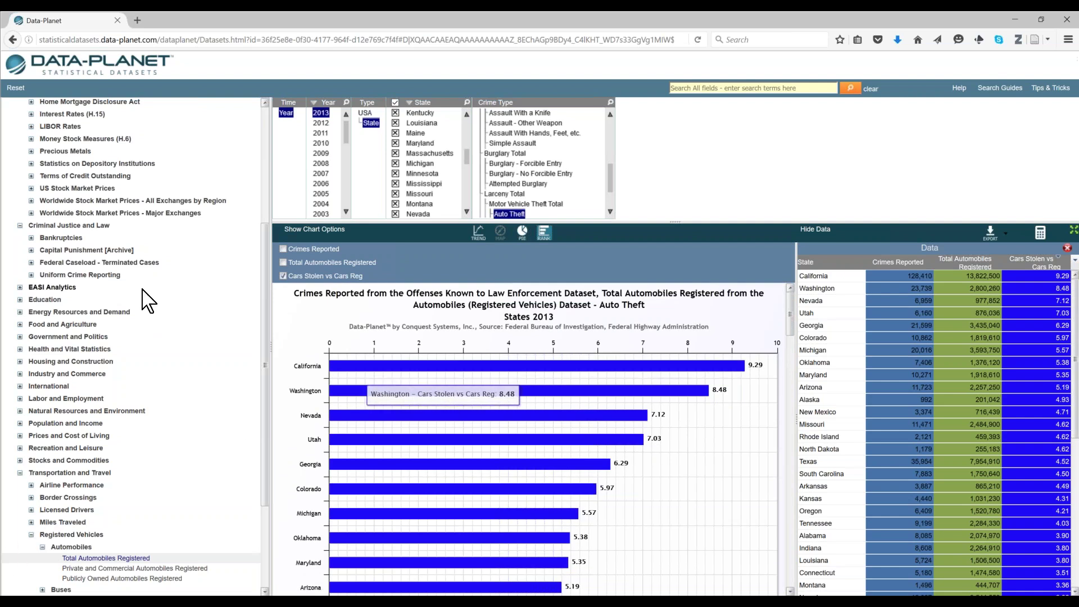
scroll(149, 309, up, 2)
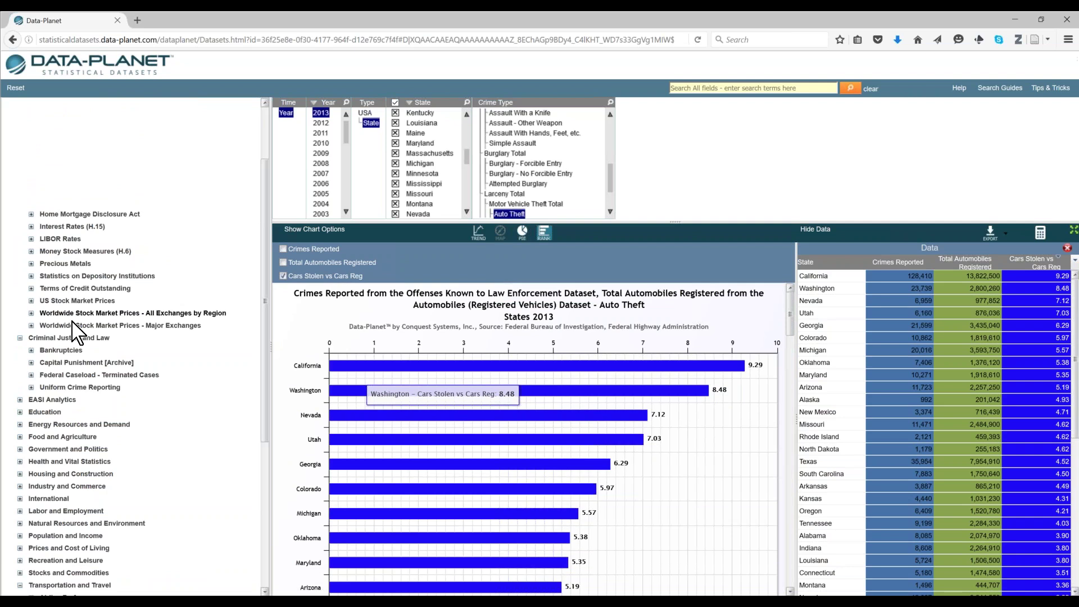
Chart the USA yearly trend of Death Row Inmates Removed - Sentence Commuted from Capital Punishment [Archive] and hide the data table.
scroll(86, 368, up, 1)
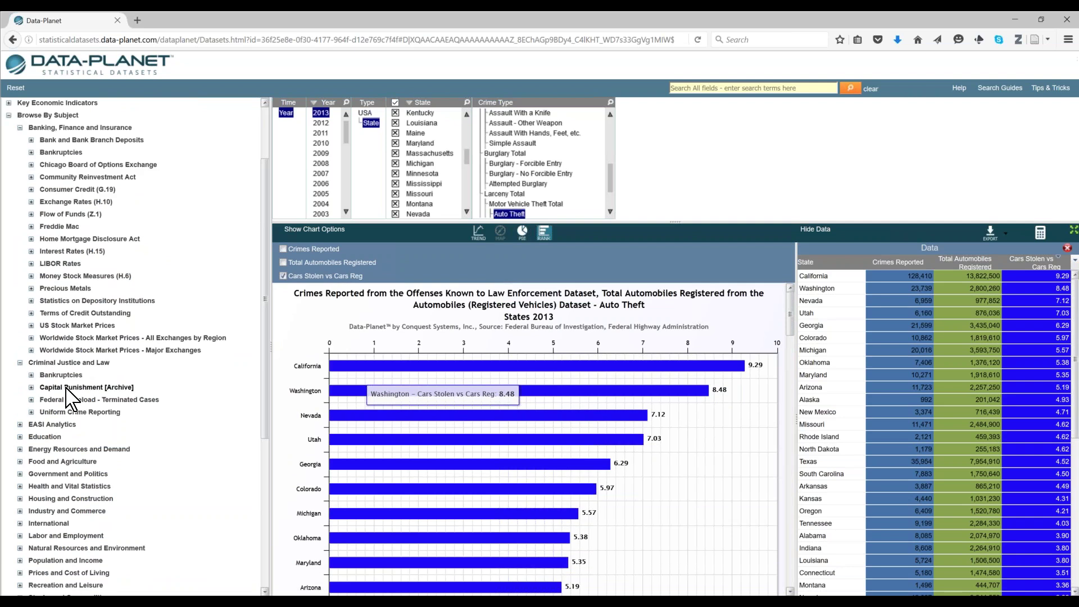
click(145, 393)
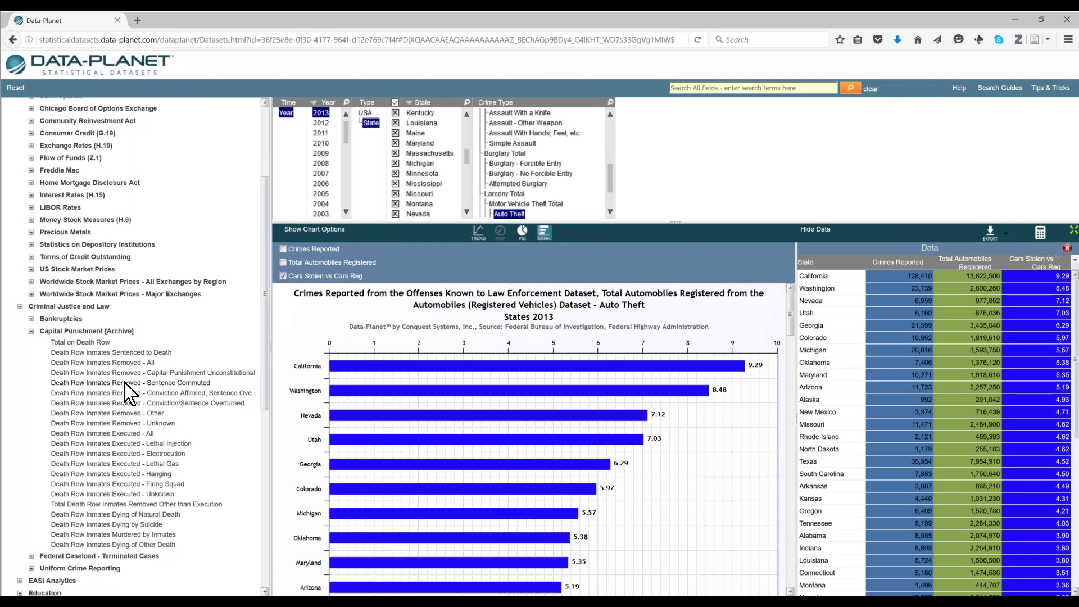
click(481, 232)
click(364, 115)
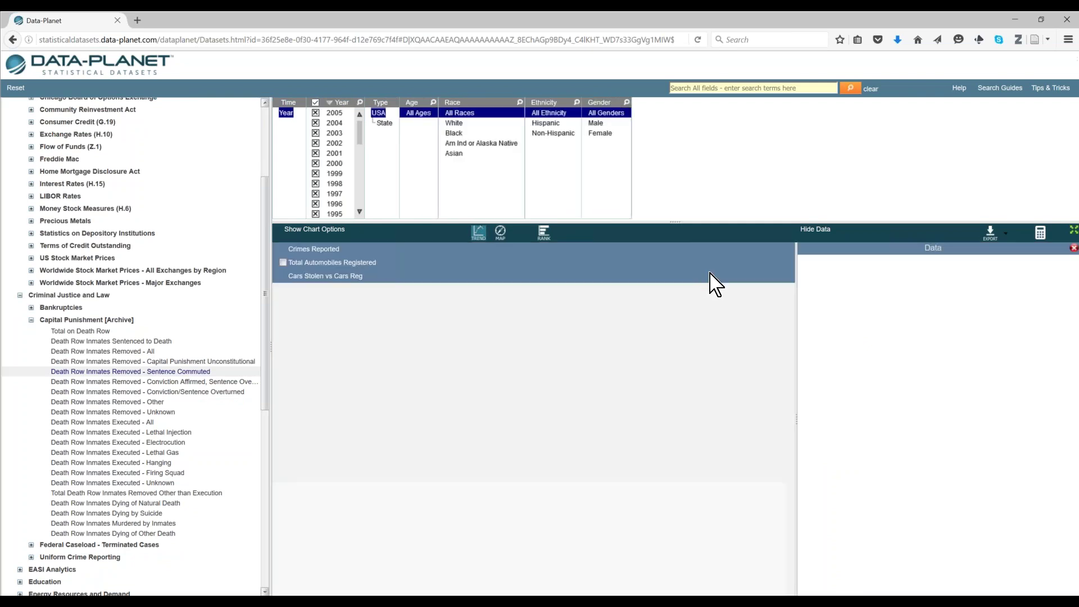
click(816, 230)
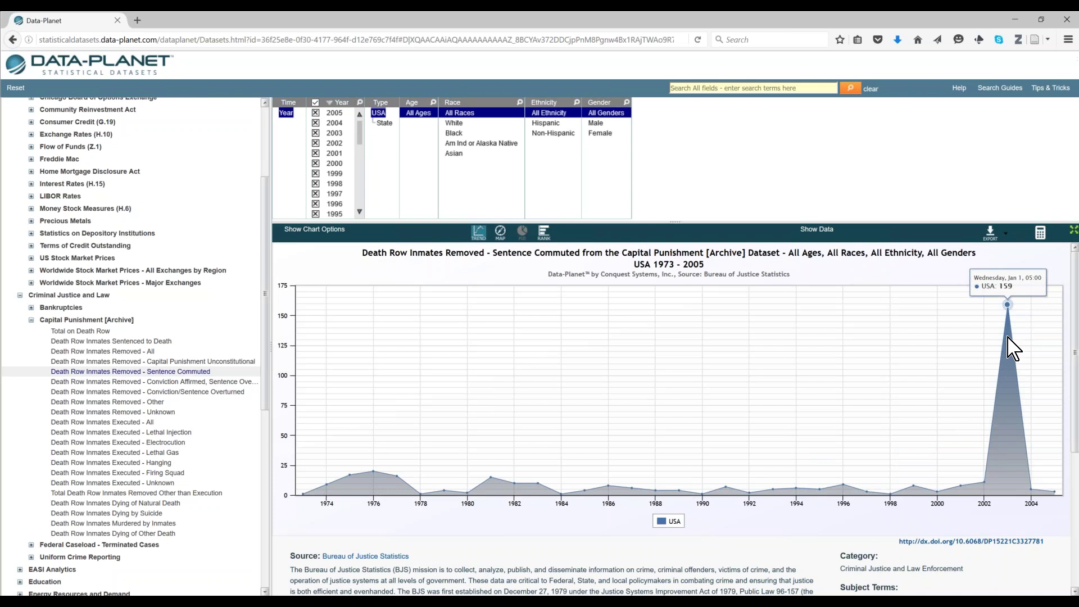
Look up web results explaining the 2003 peak in commuted death row sentences, advance to the second result and close the lookup.
click(1011, 348)
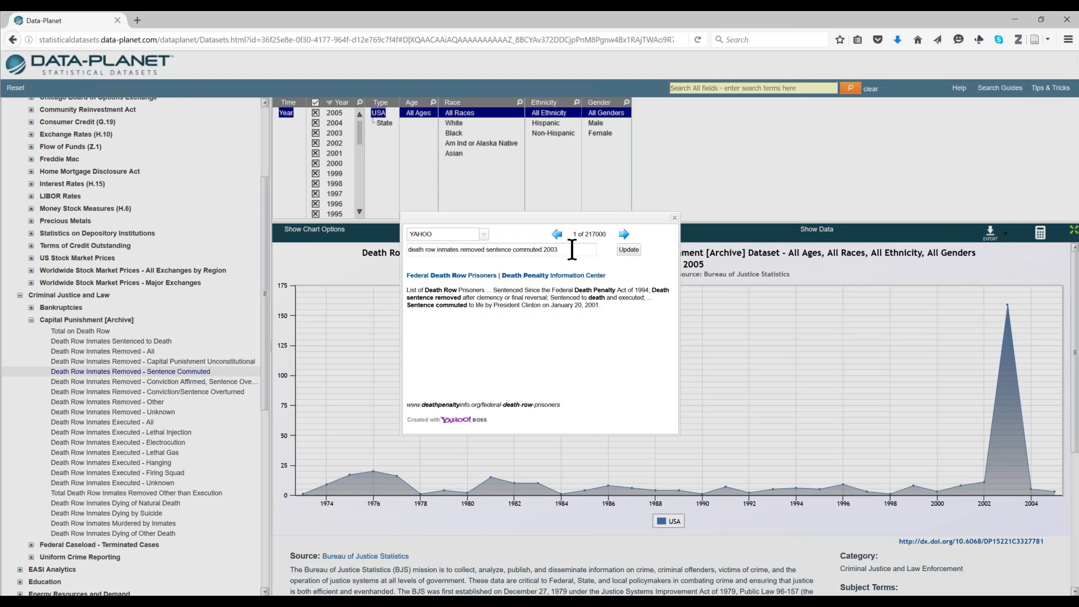
click(571, 249)
click(624, 235)
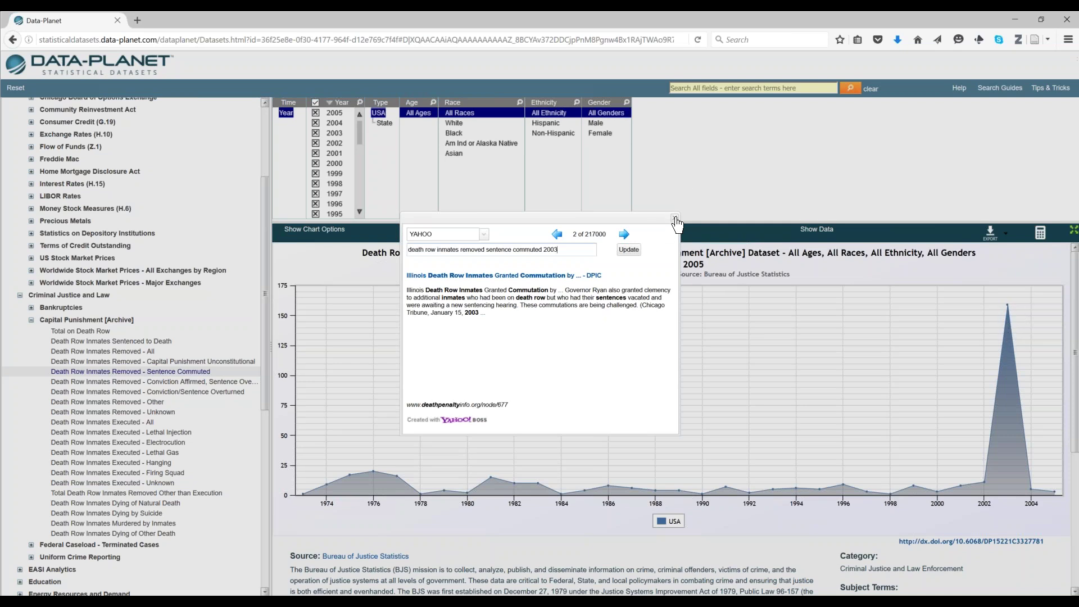
click(677, 218)
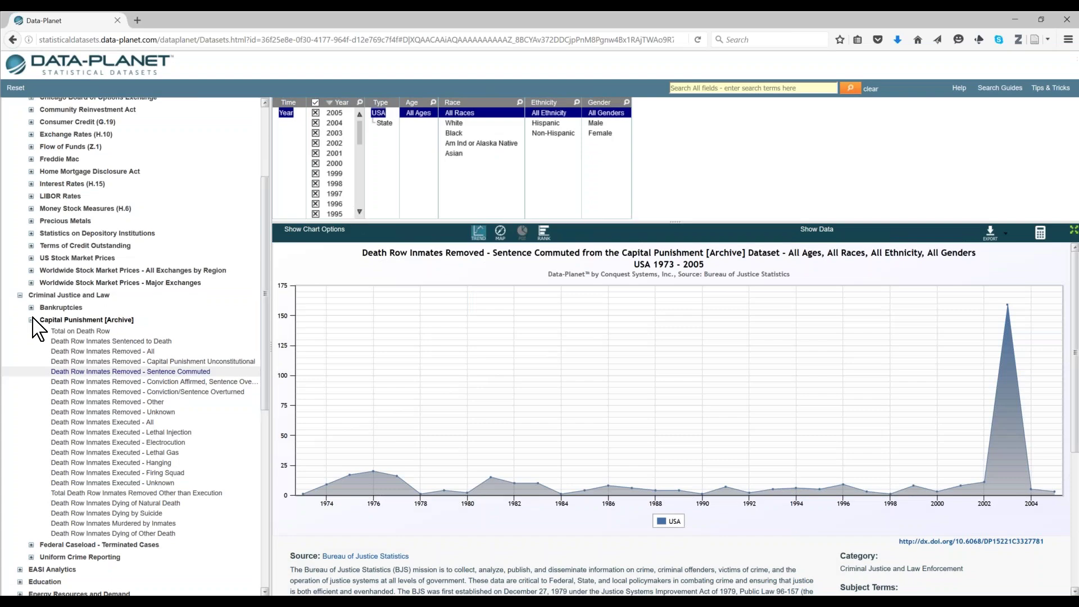
Search all fields for "traffic fatalities maryland civic" and open the State trend for vehicles in fatal crashes, checking the selected Honda model.
click(129, 321)
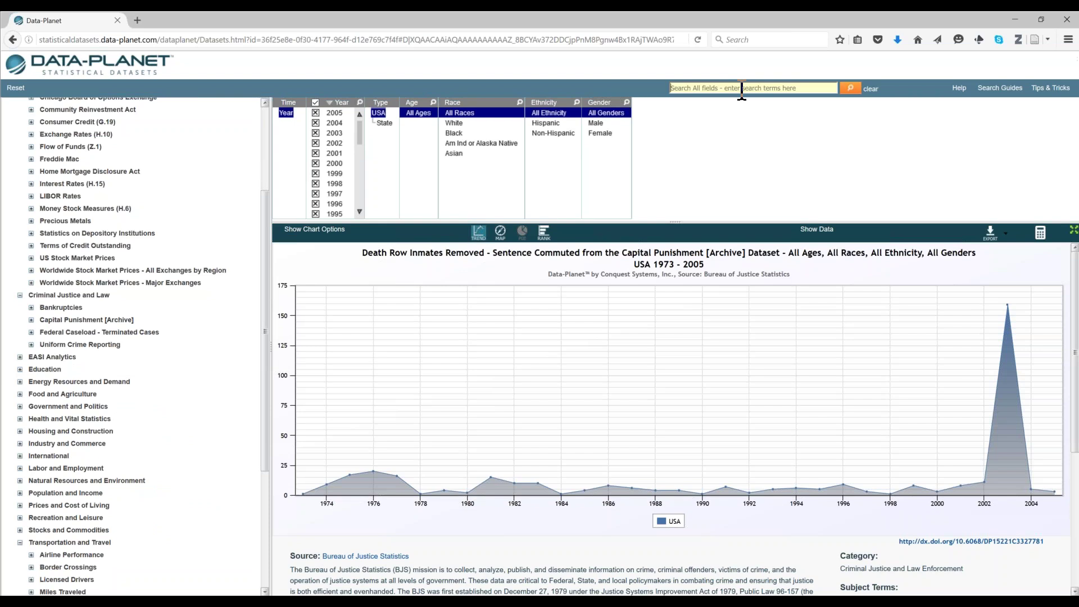
text(traffic fatalities maryland civic)
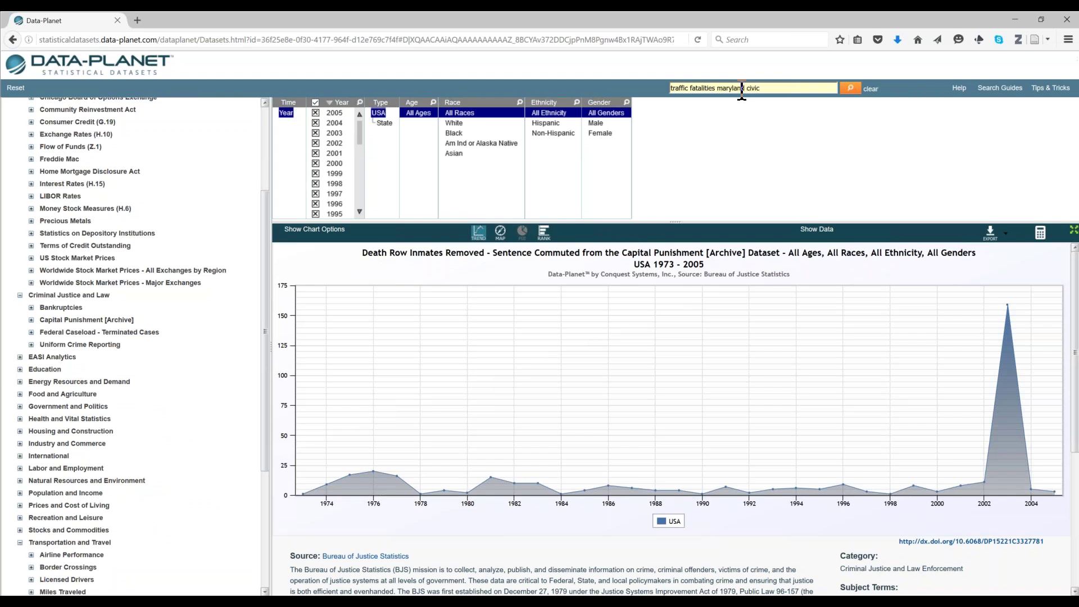
key(Return)
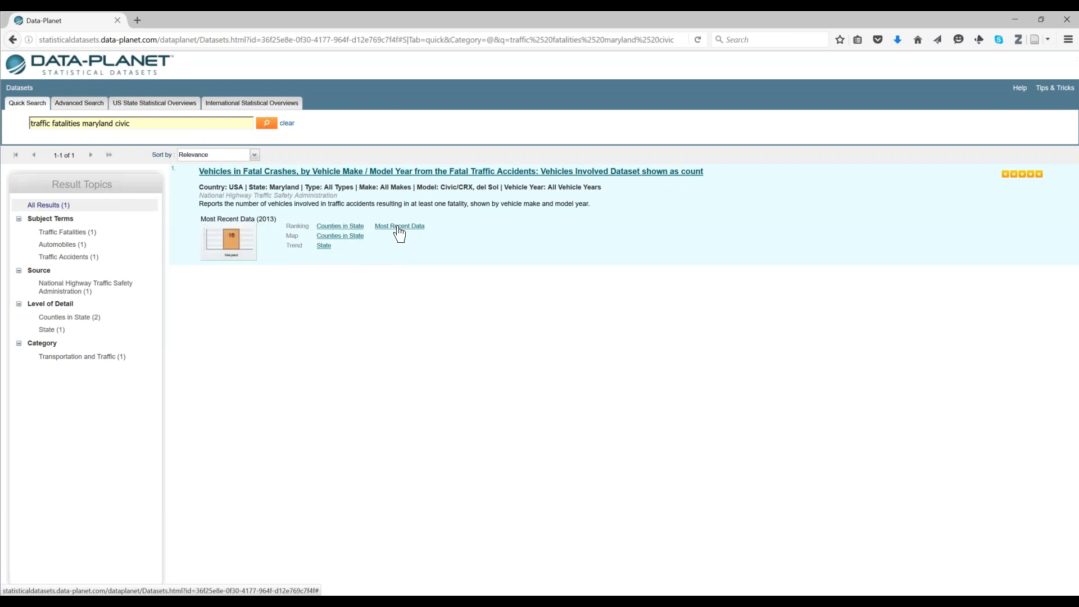
click(324, 246)
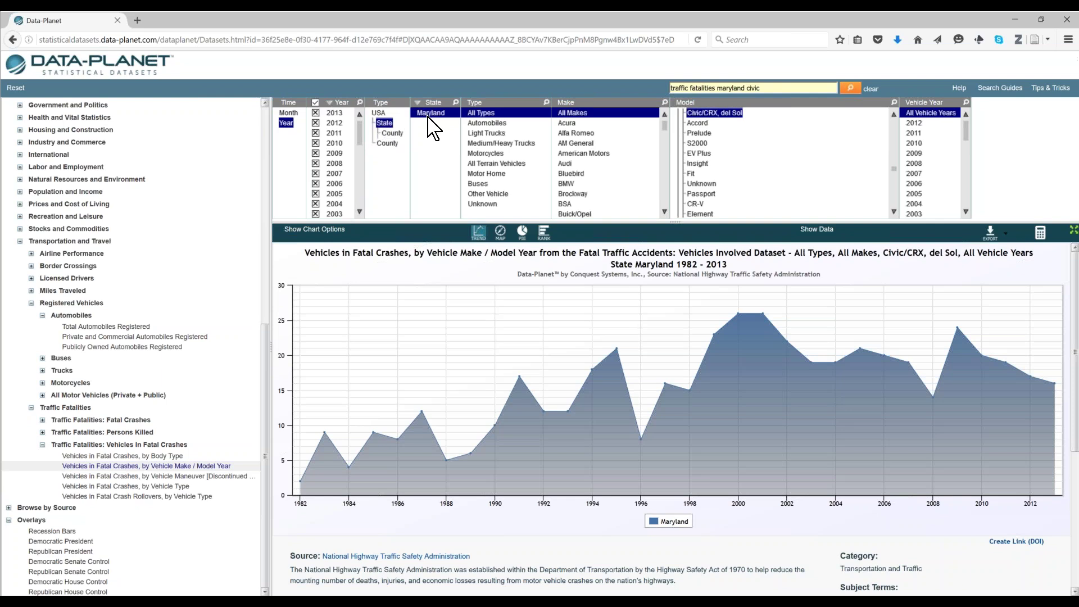
scroll(746, 147, up, 2)
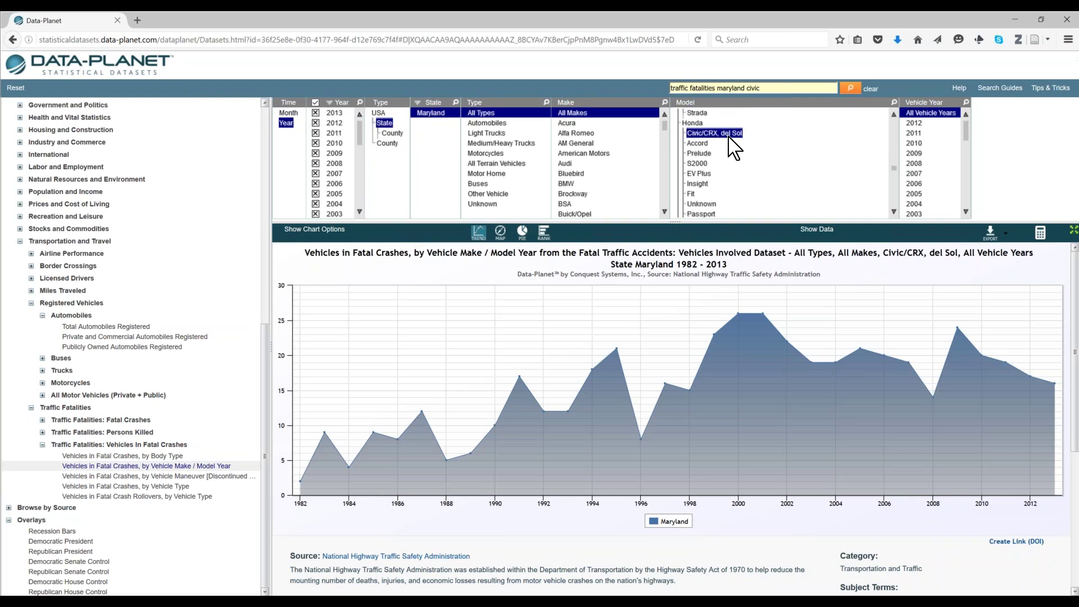
mouse_move(302, 453)
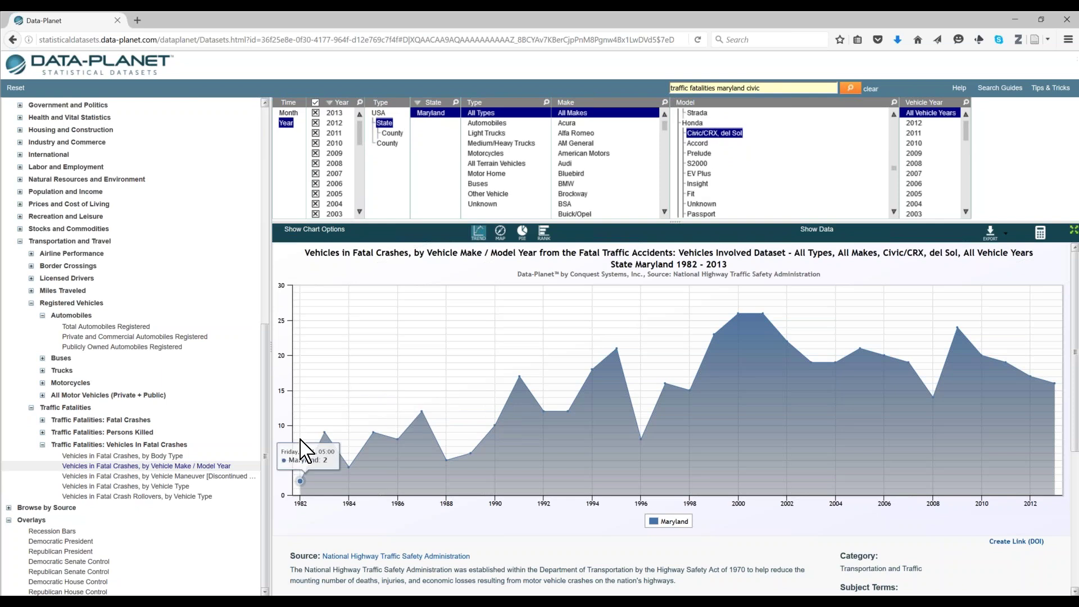